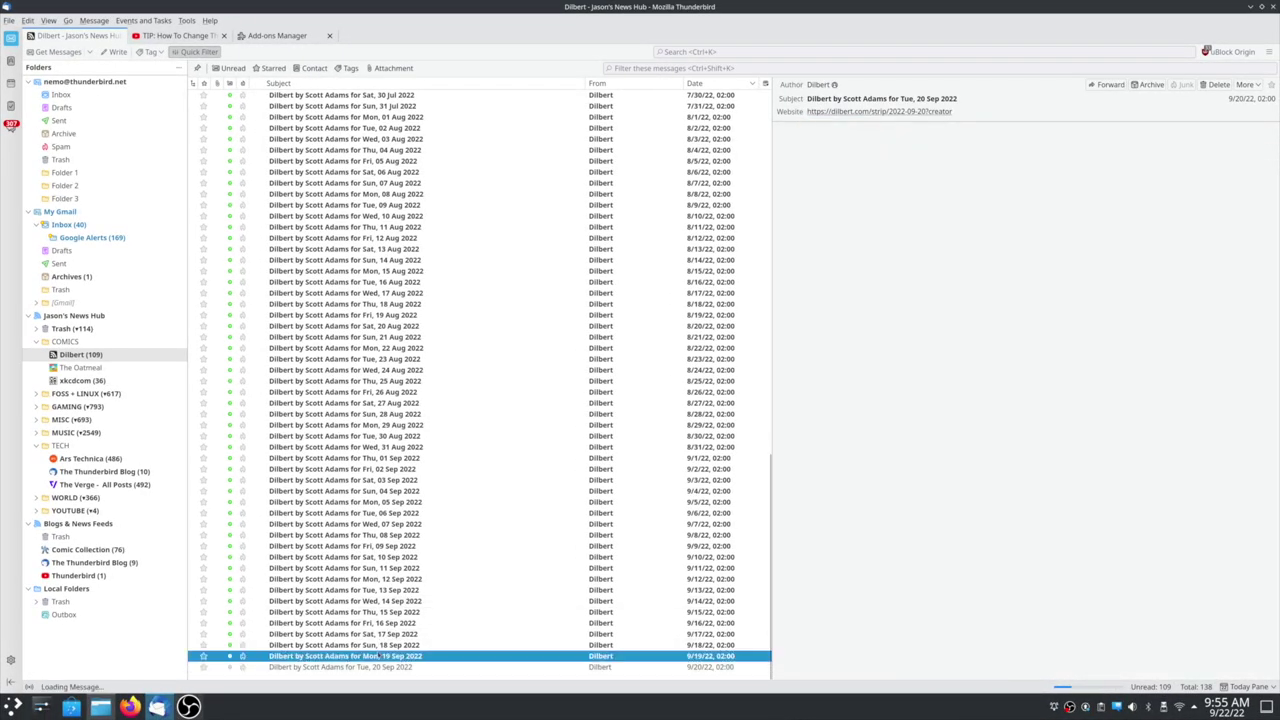
Browse through articles in the Dilbert, Digital Foundry and Ars Technica feeds.
key("Up")
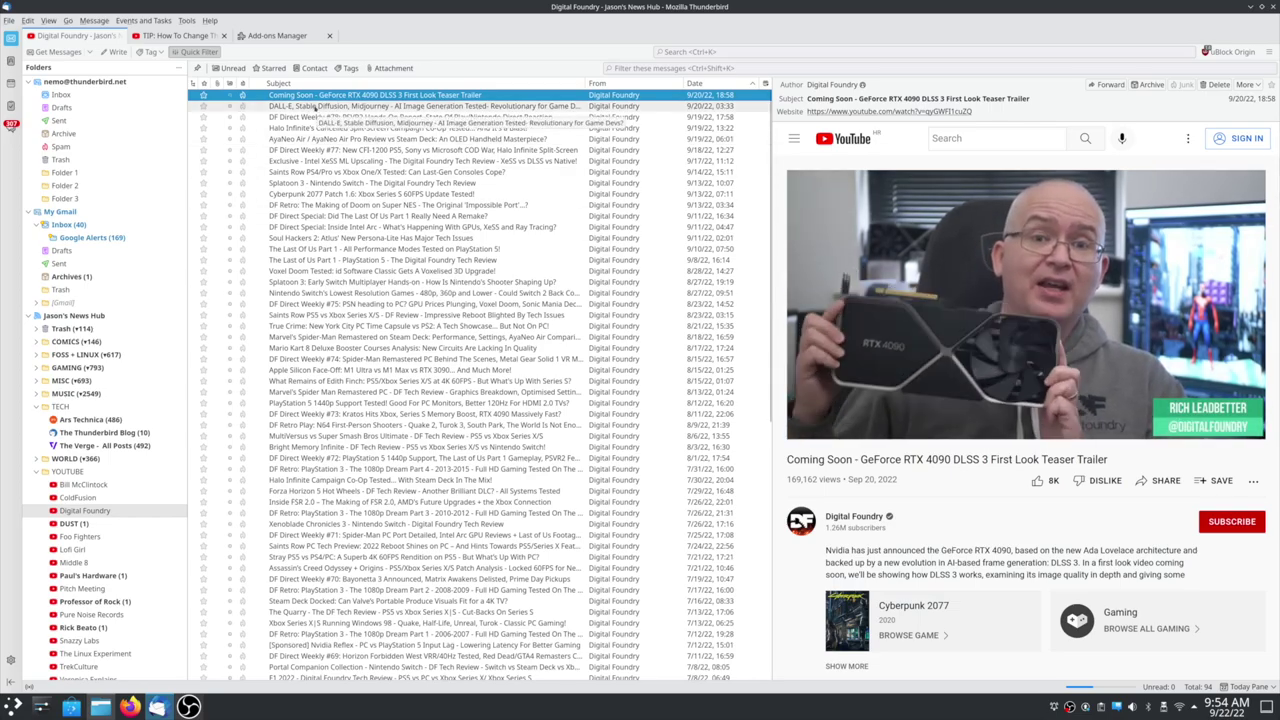
left_click(313, 106)
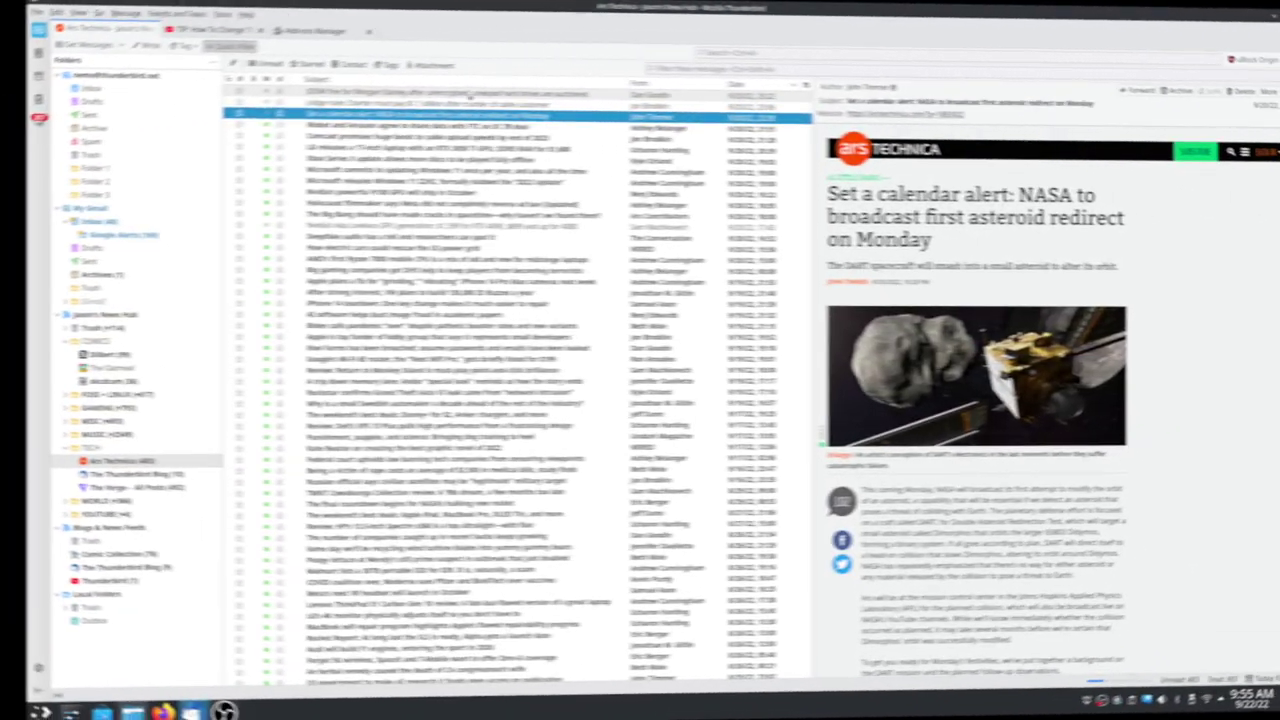
key("Down")
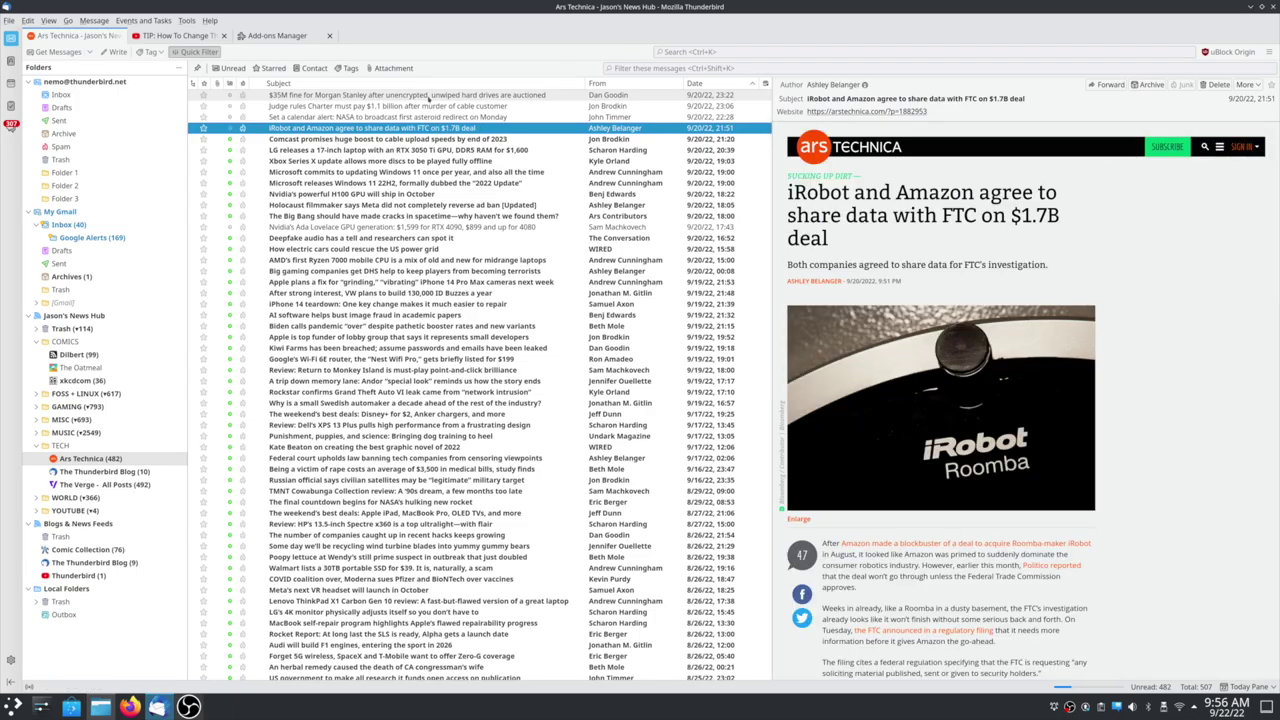
key("Down")
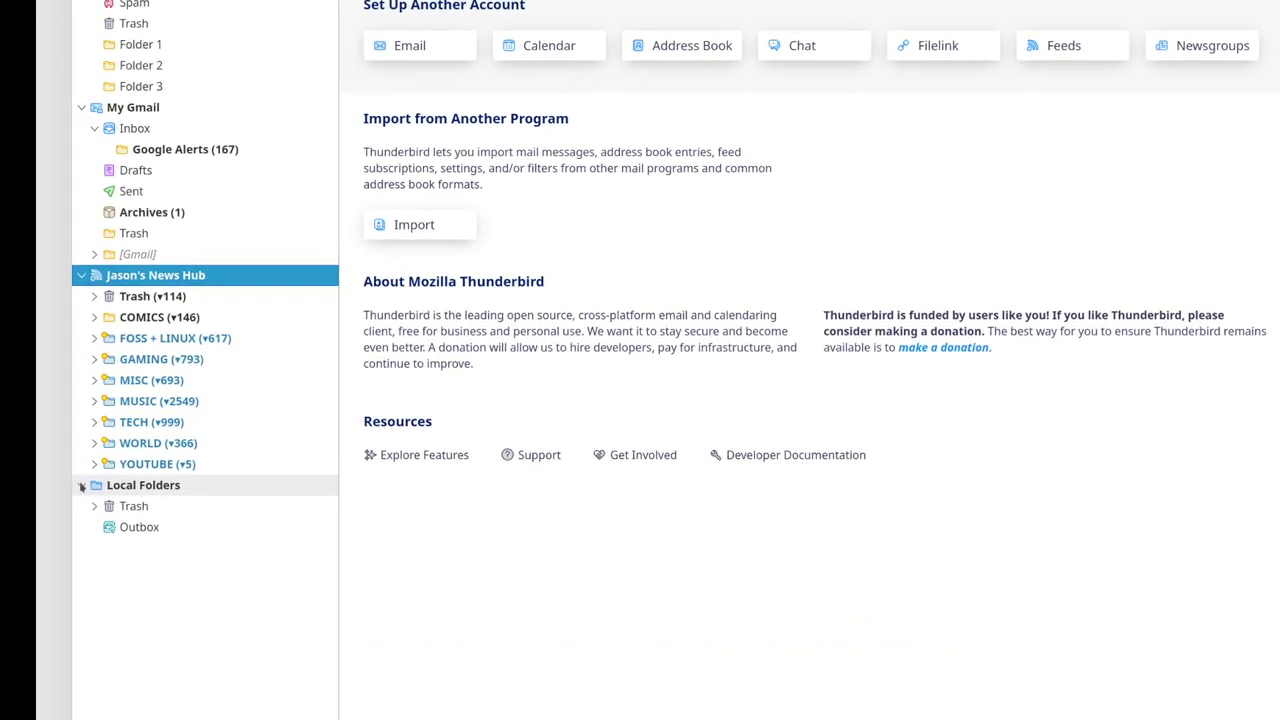
Create a new feed account with the account name Blogs & News Feeds.
left_click(237, 34)
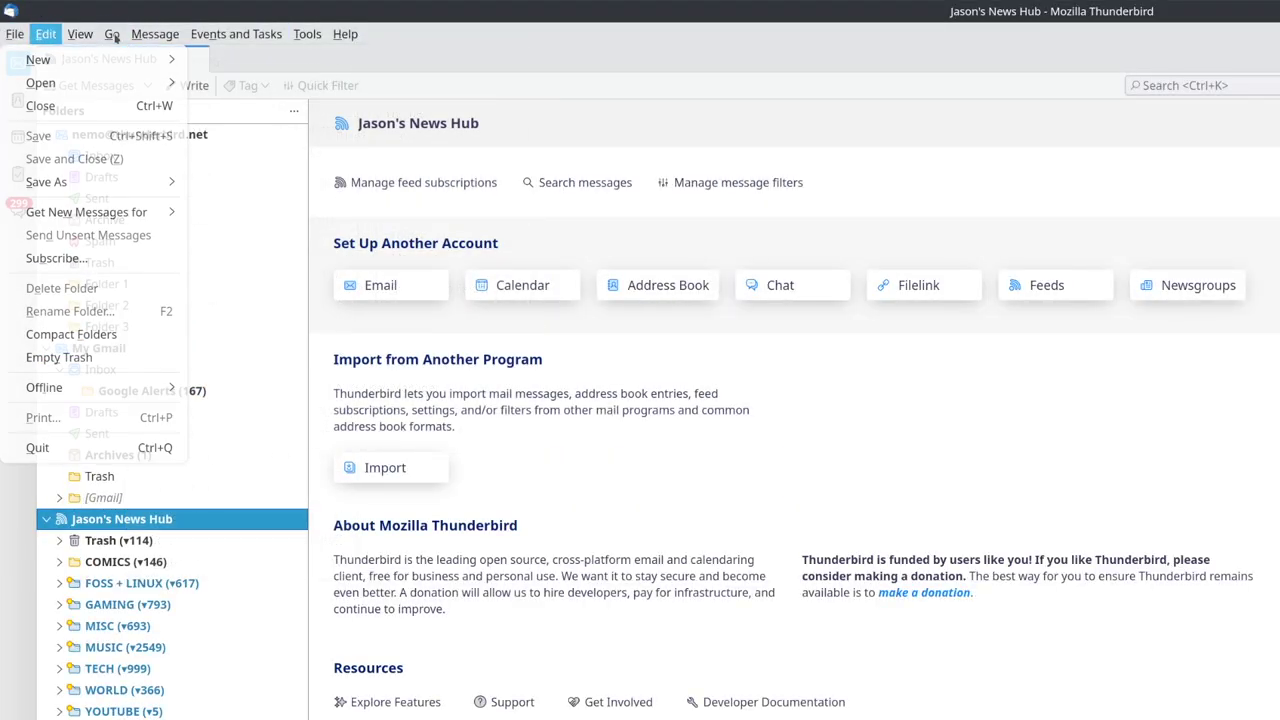
mouse_move(15, 34)
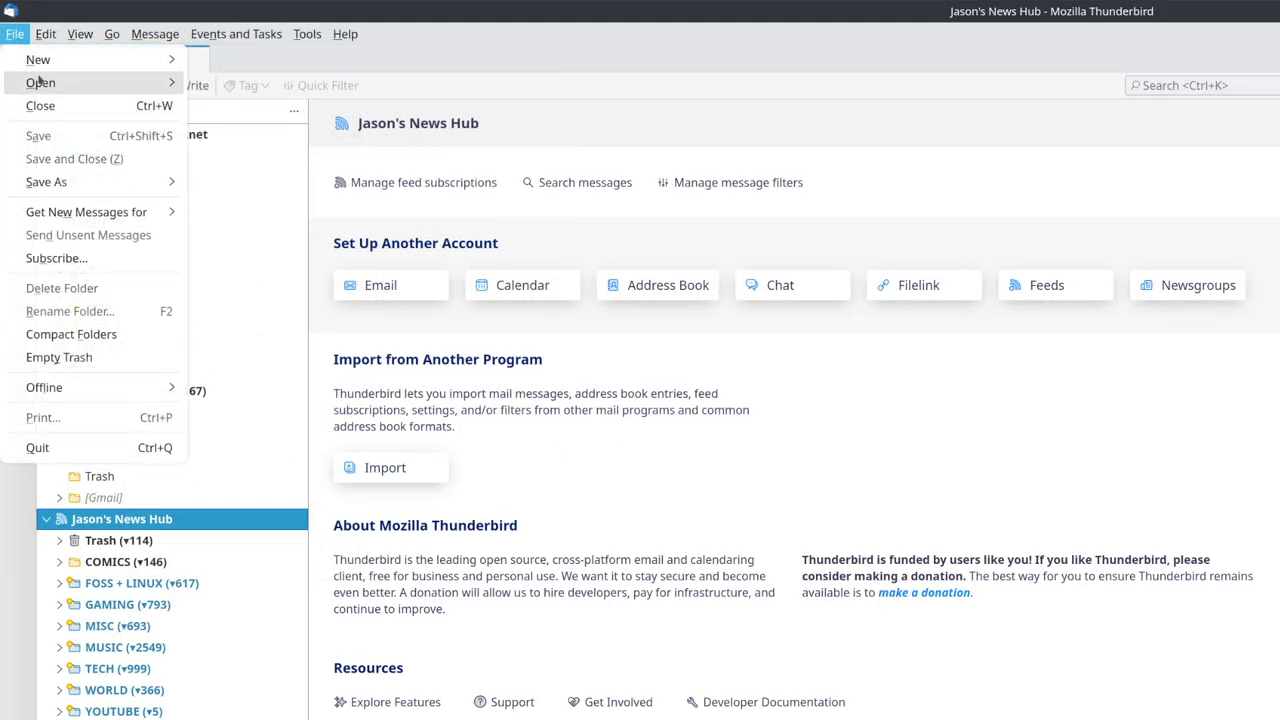
mouse_move(60, 60)
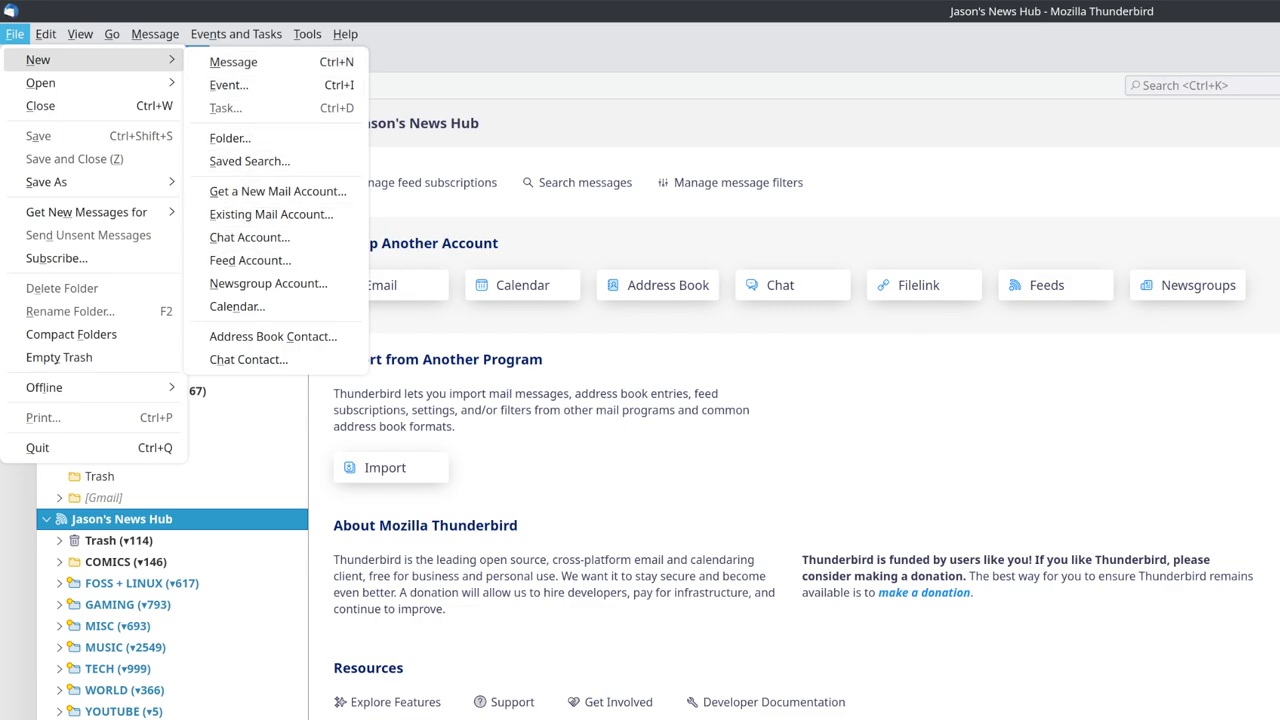
left_click(1262, 86)
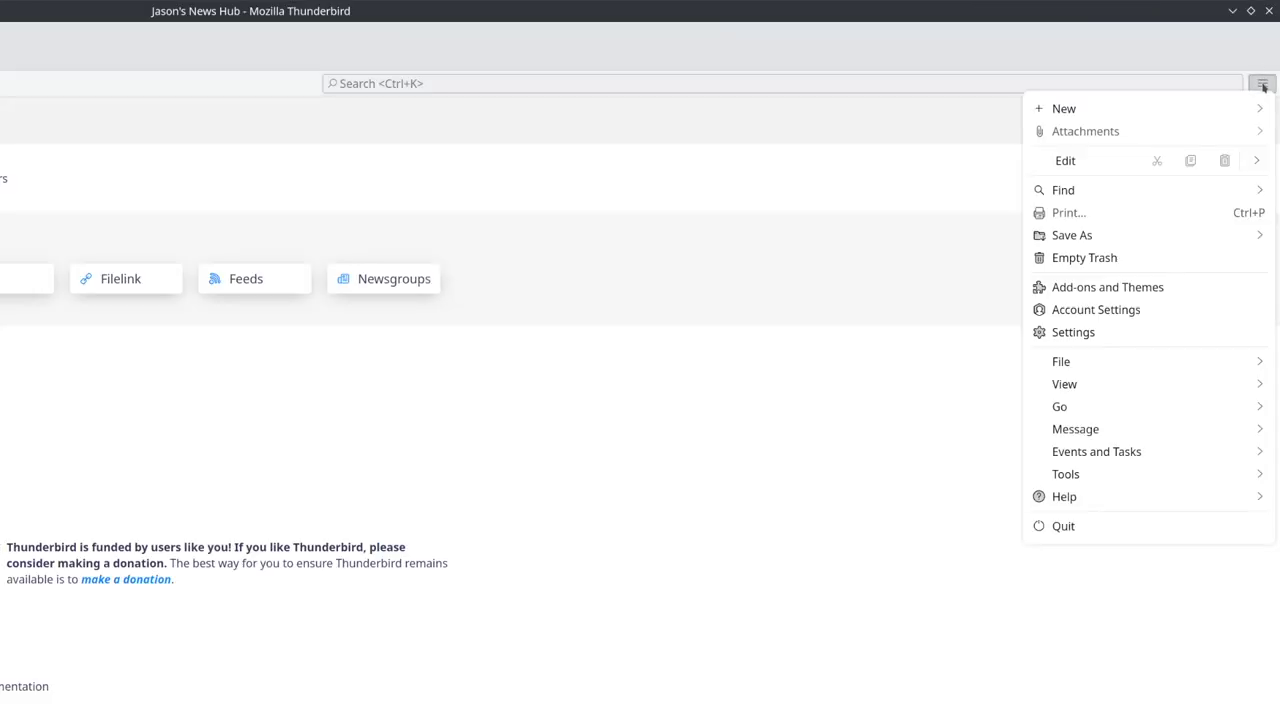
left_click(1085, 110)
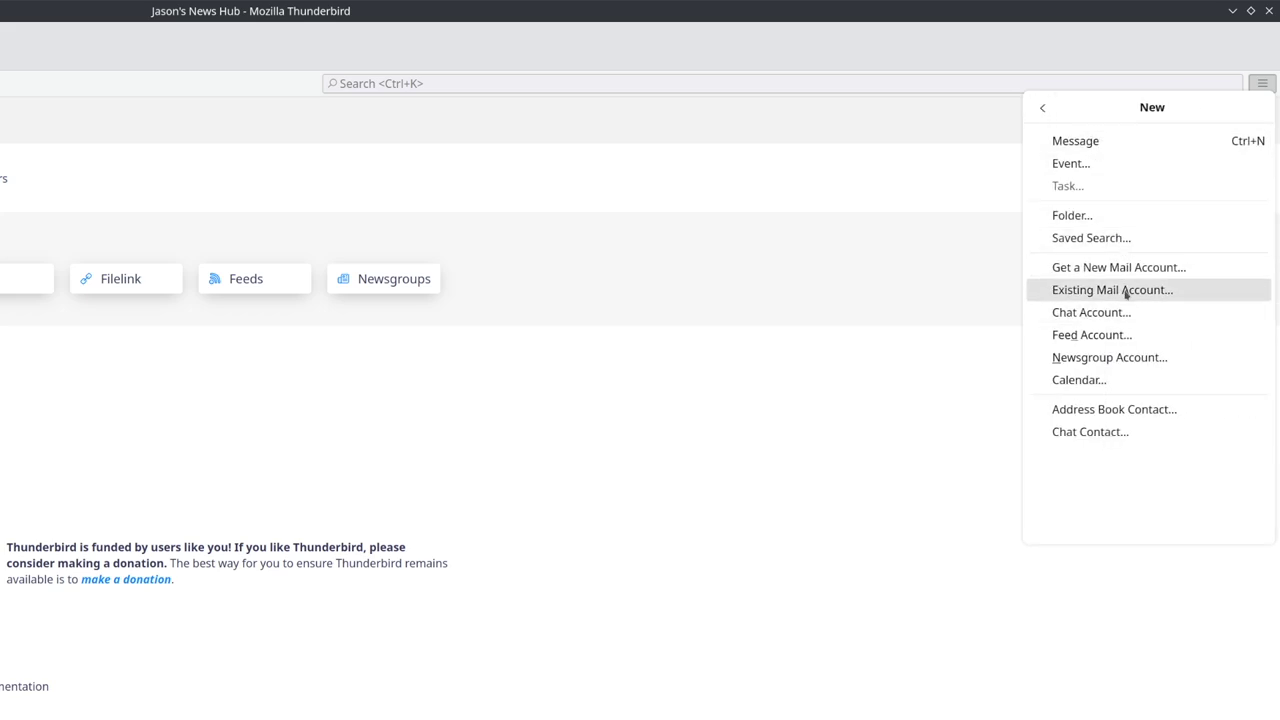
left_click(1161, 335)
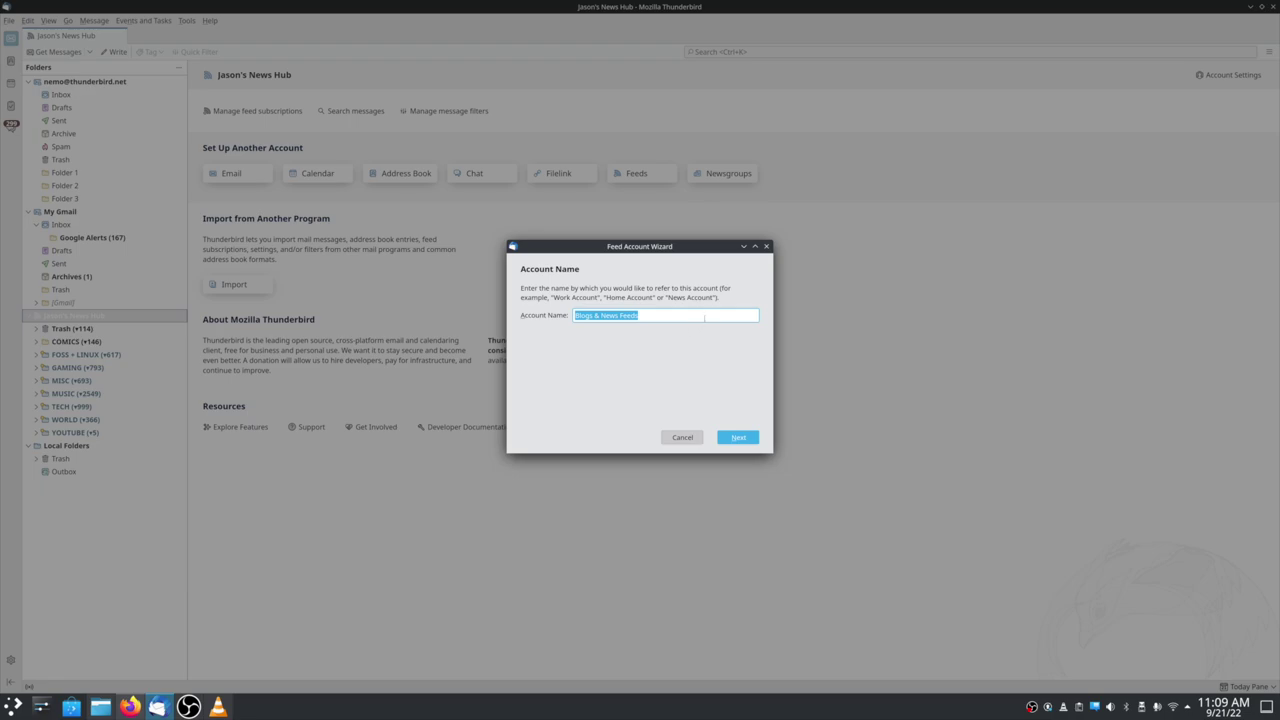
left_click_drag(641, 250, 636, 231)
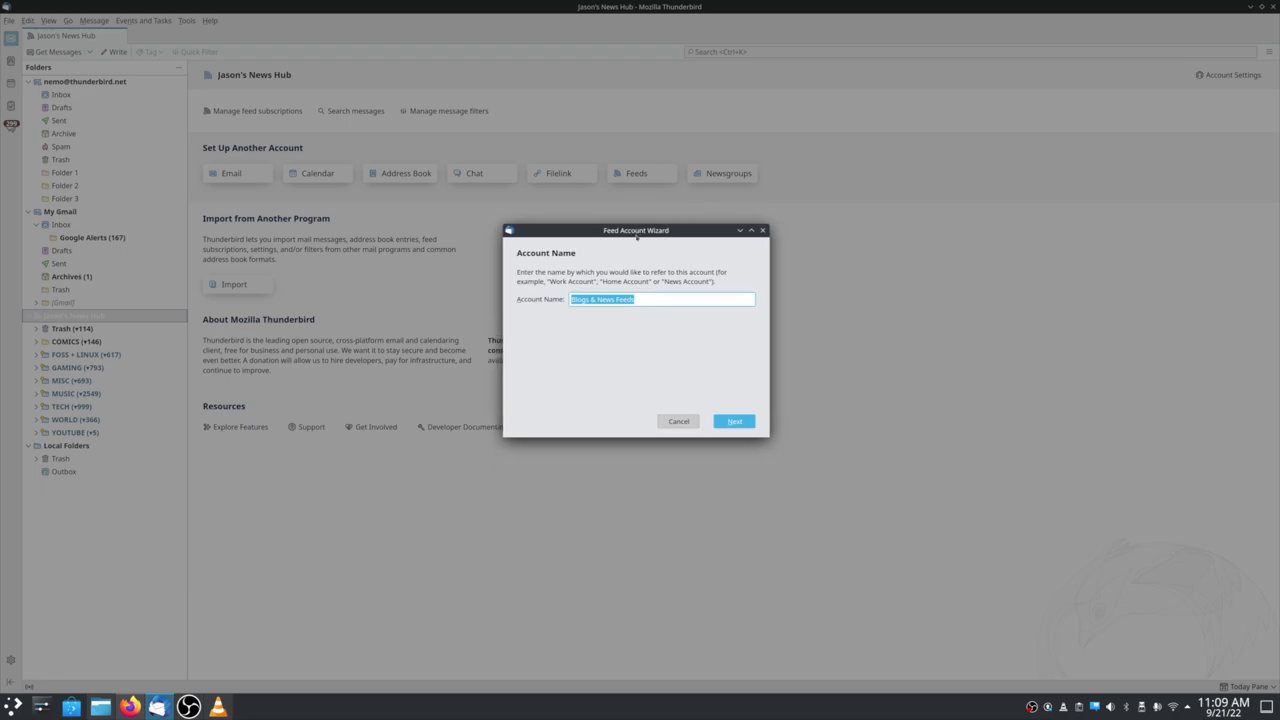
left_click(734, 421)
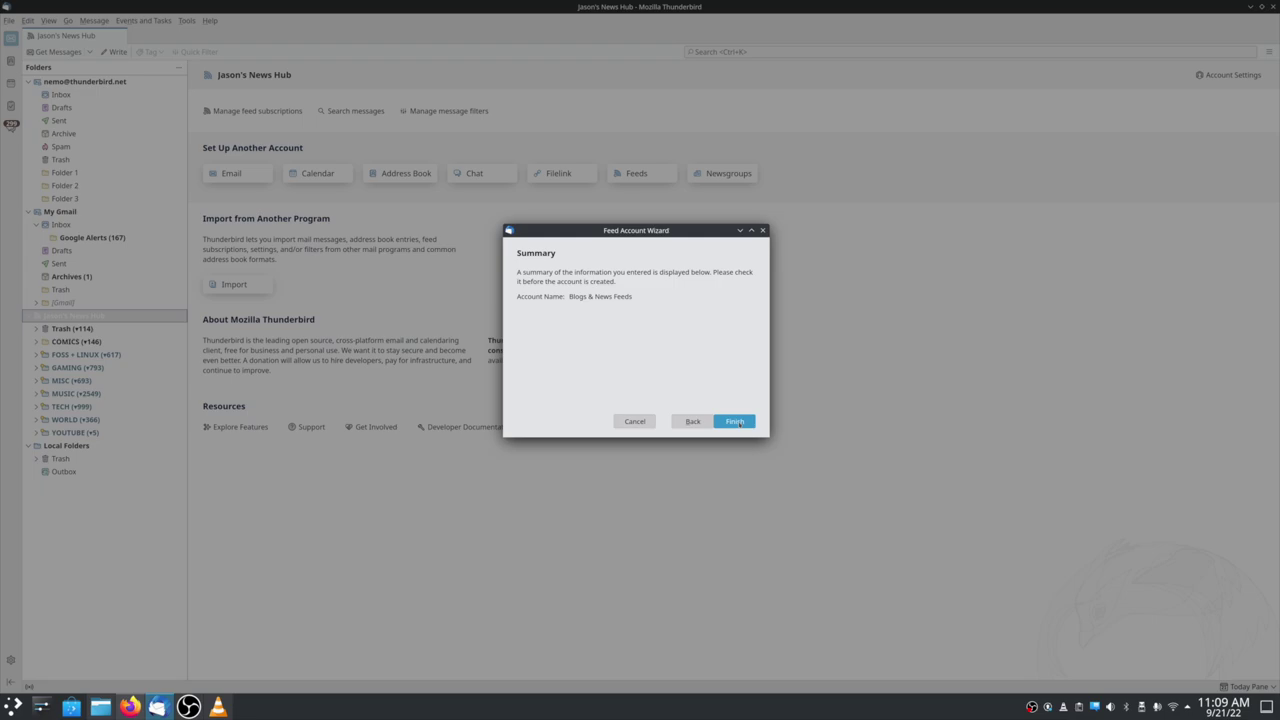
left_click(734, 421)
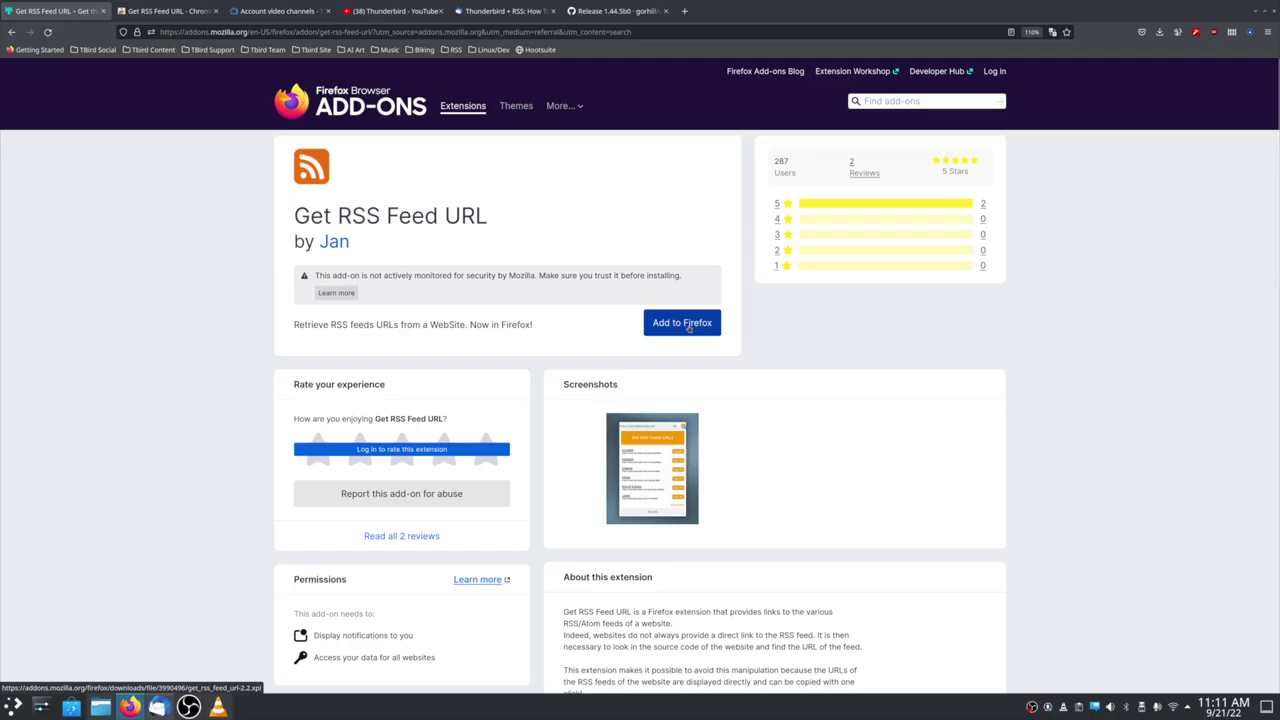
In Firefox, install the Get RSS Feed URL extension, grant its permissions and dismiss the notice.
left_click(690, 328)
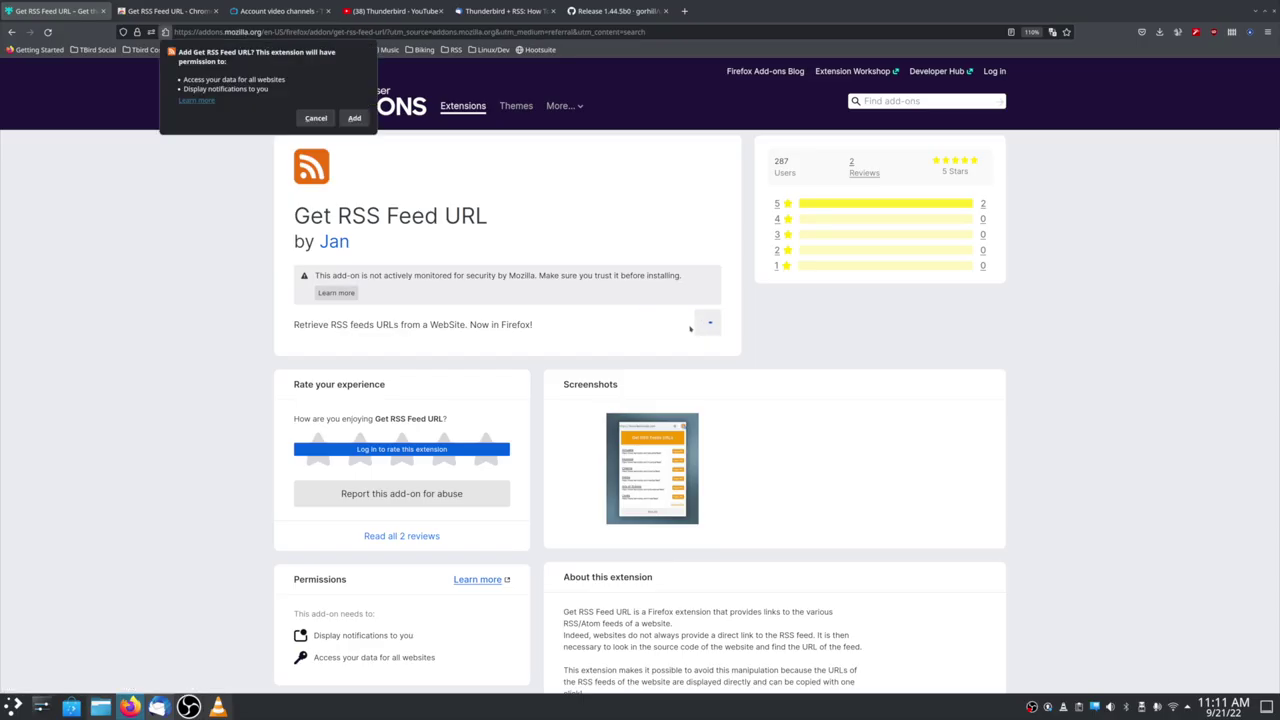
left_click(350, 118)
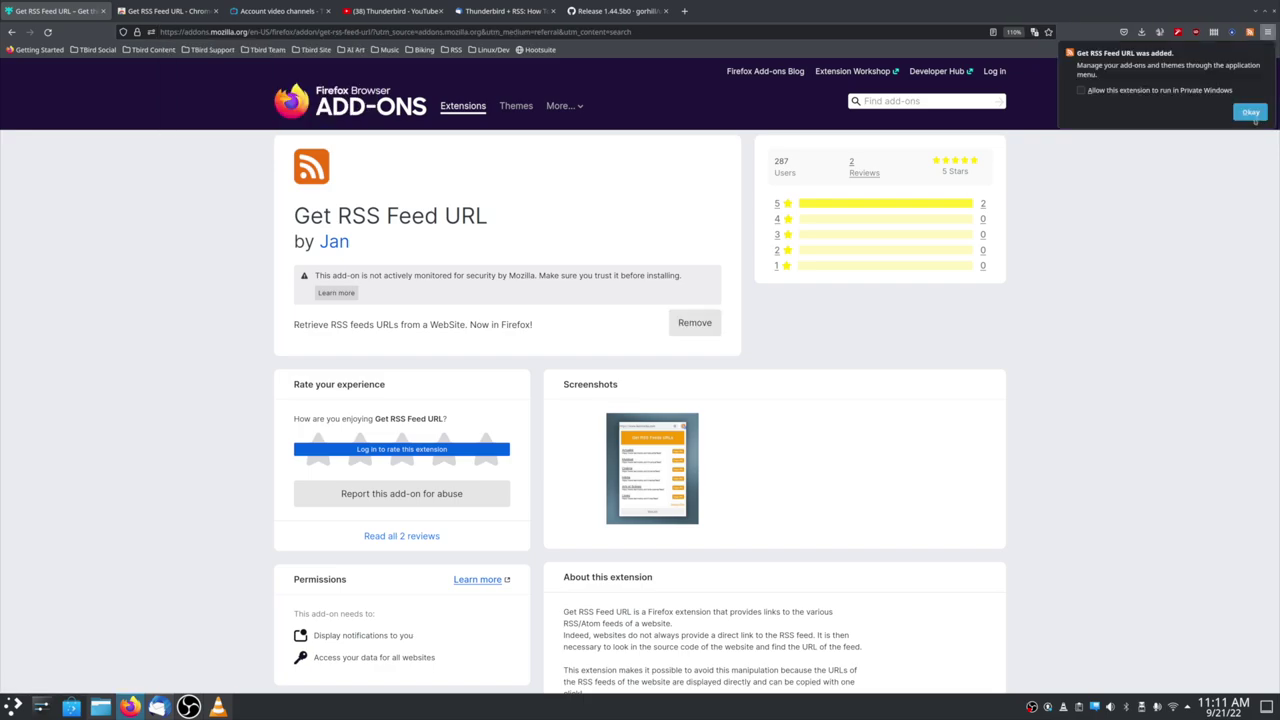
left_click(1250, 112)
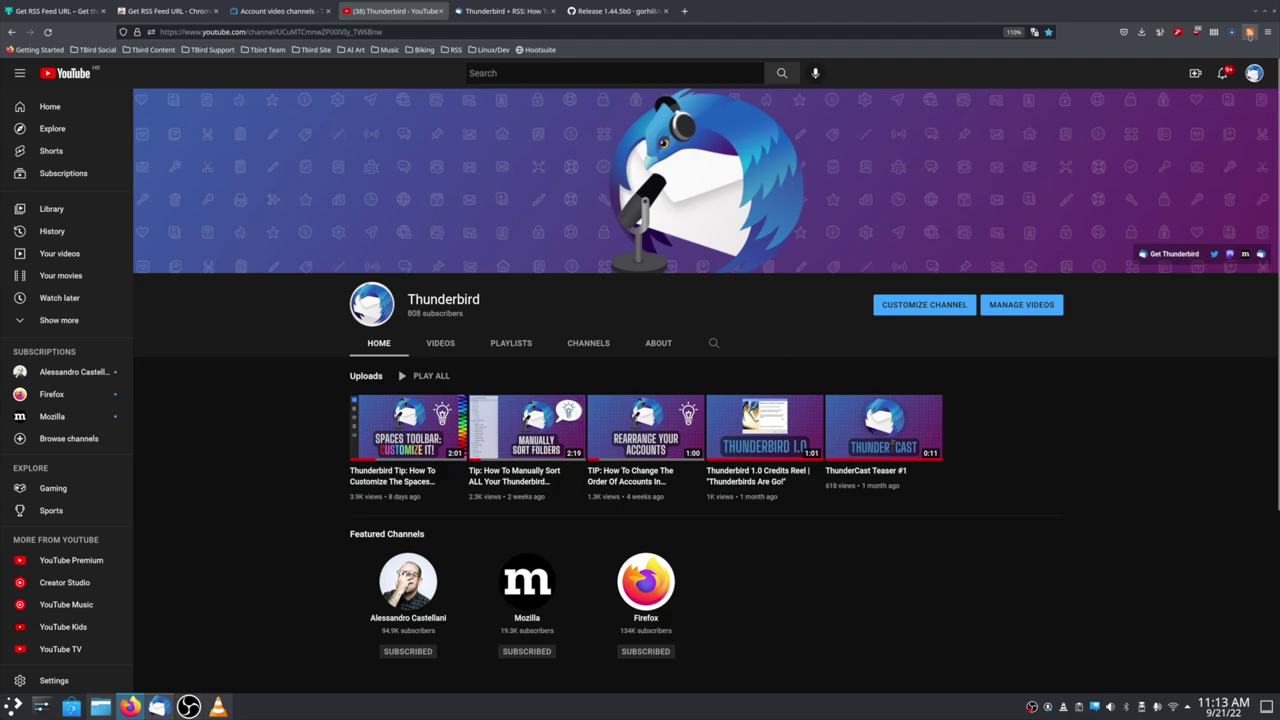
Get the feed URL of Thunderbird's YouTube channel and, in Thunderbird, enter it as a feed subscription for the Blogs & News Feeds account.
left_click(1249, 33)
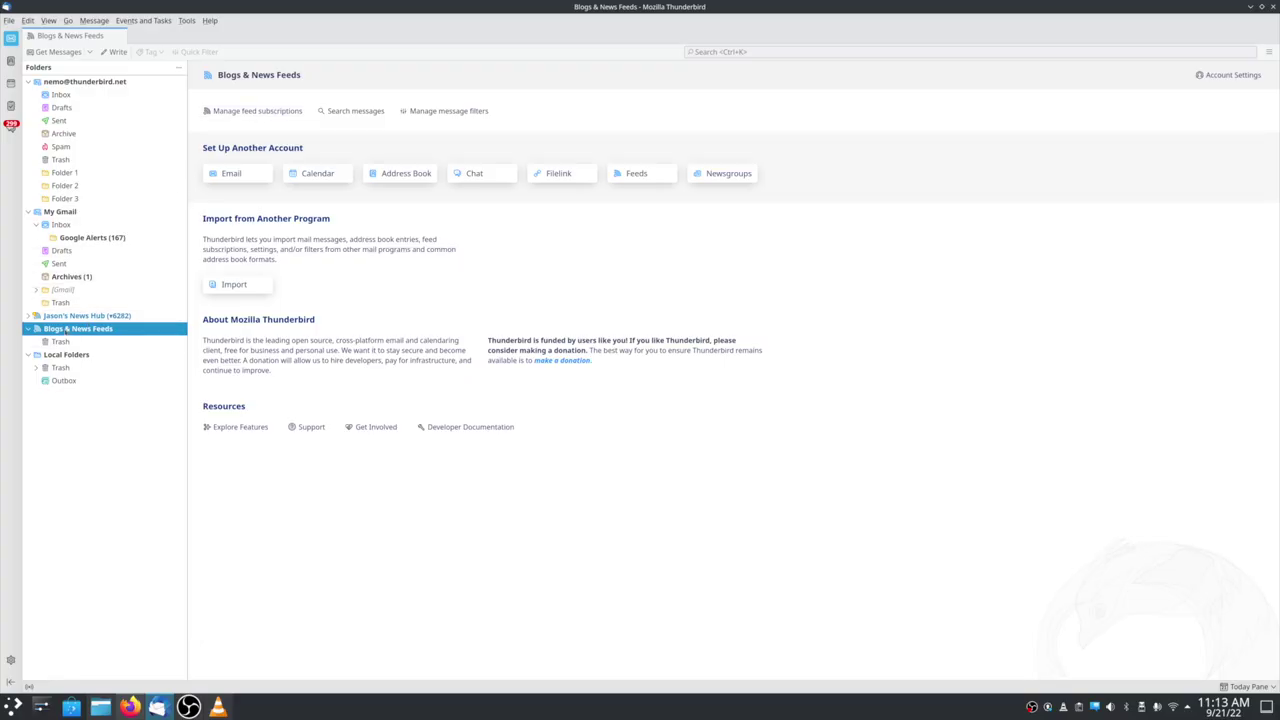
left_click(268, 111)
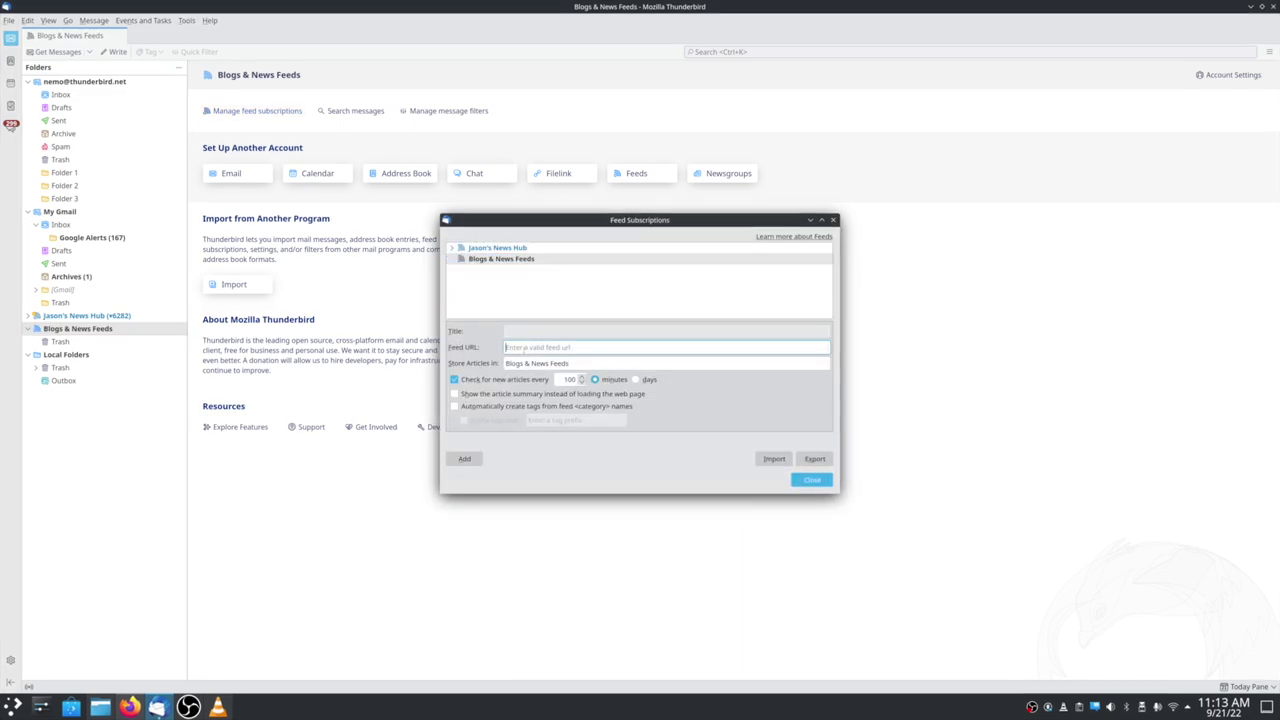
right_click(528, 349)
left_click(555, 419)
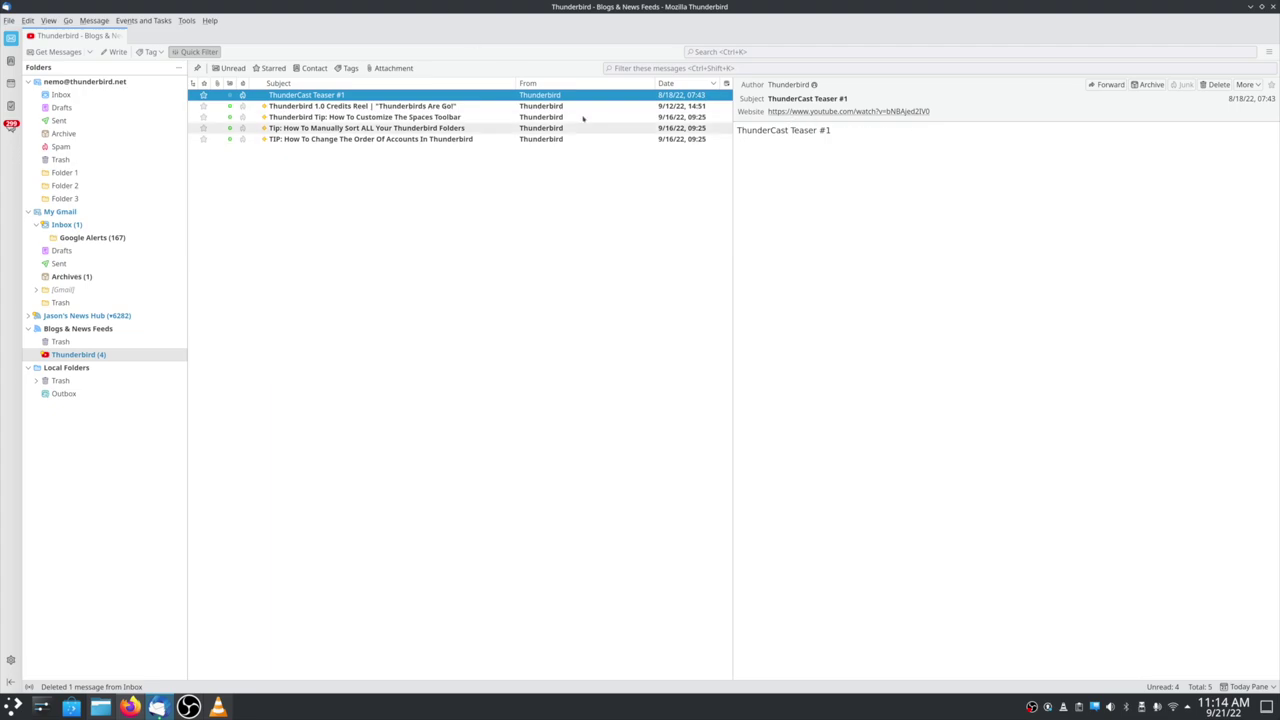
Open the entry "TIP: How To Change The Order Of Accounts In Thunderbird" in its own tab and pause the video.
left_click(352, 97)
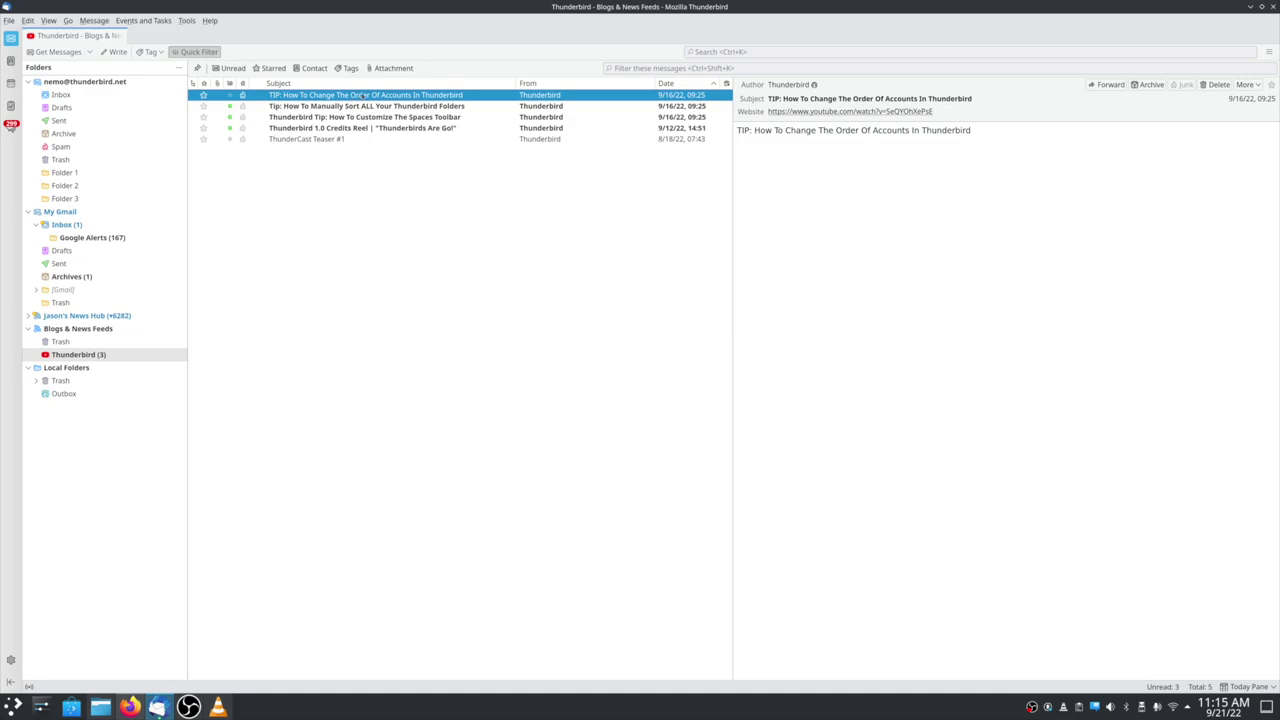
double_click(363, 95)
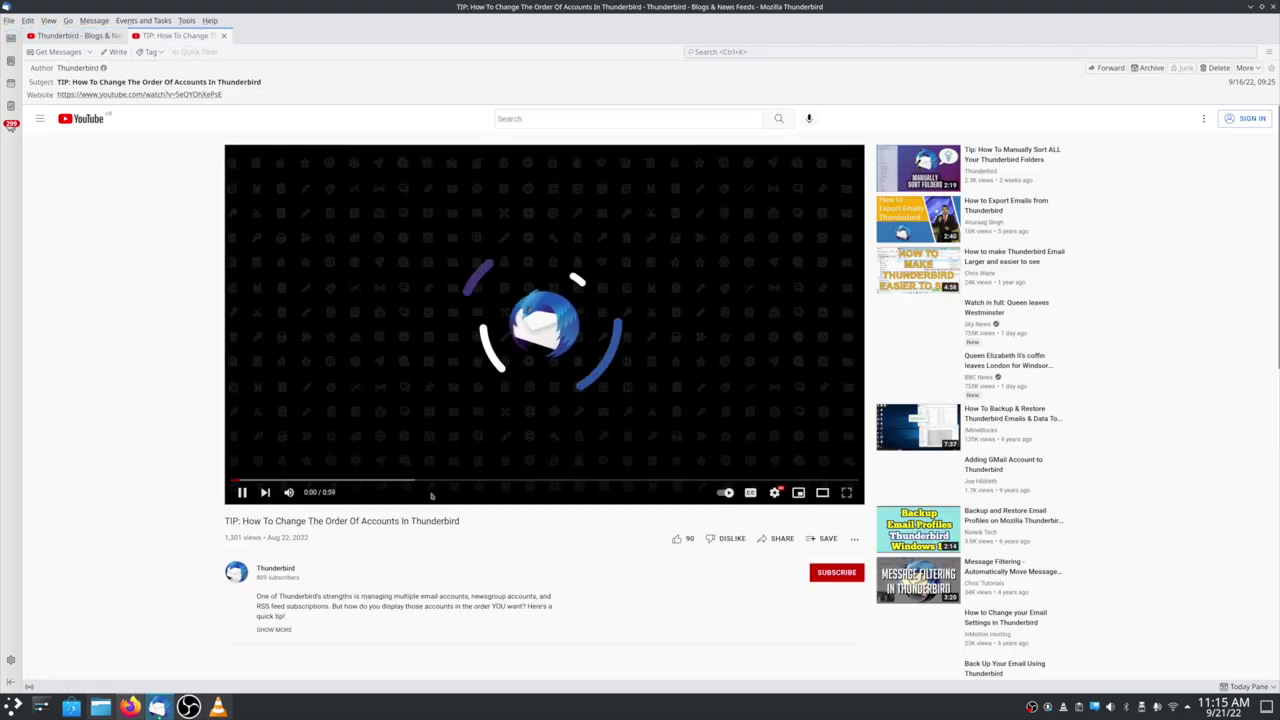
left_click(241, 492)
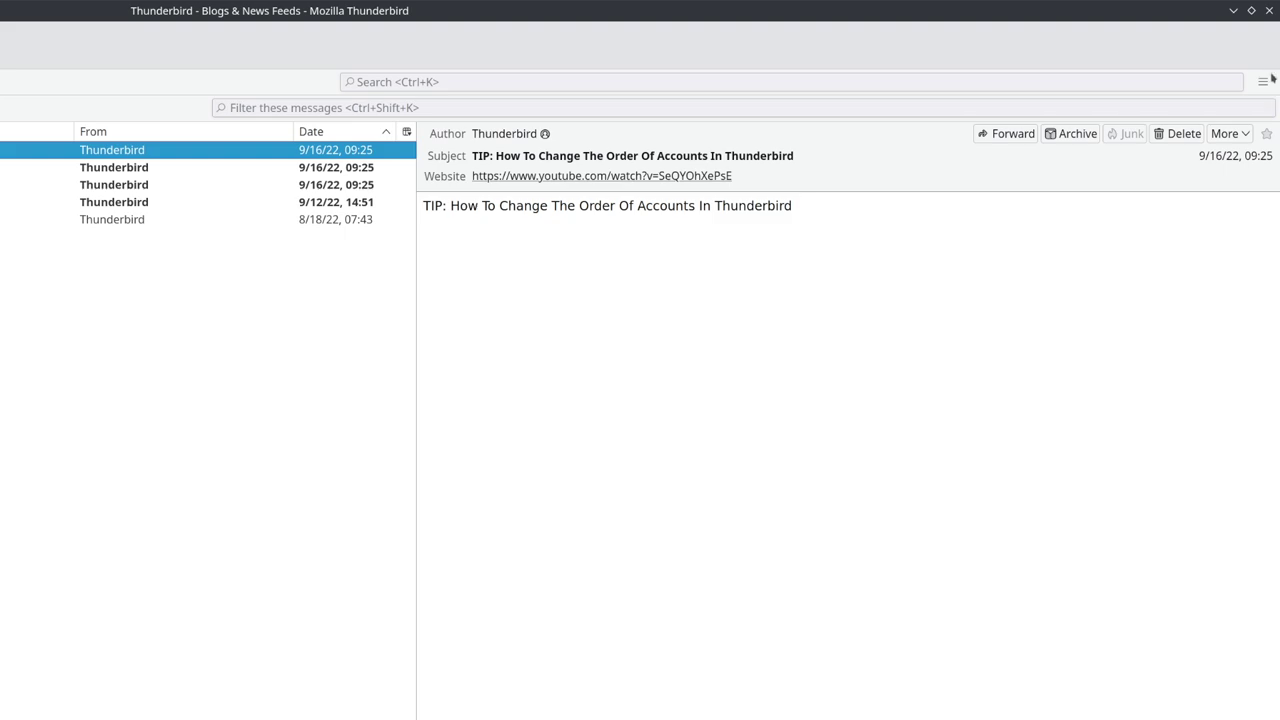
Set the feed message body to display as the full web page instead of a summary.
left_click(1270, 80)
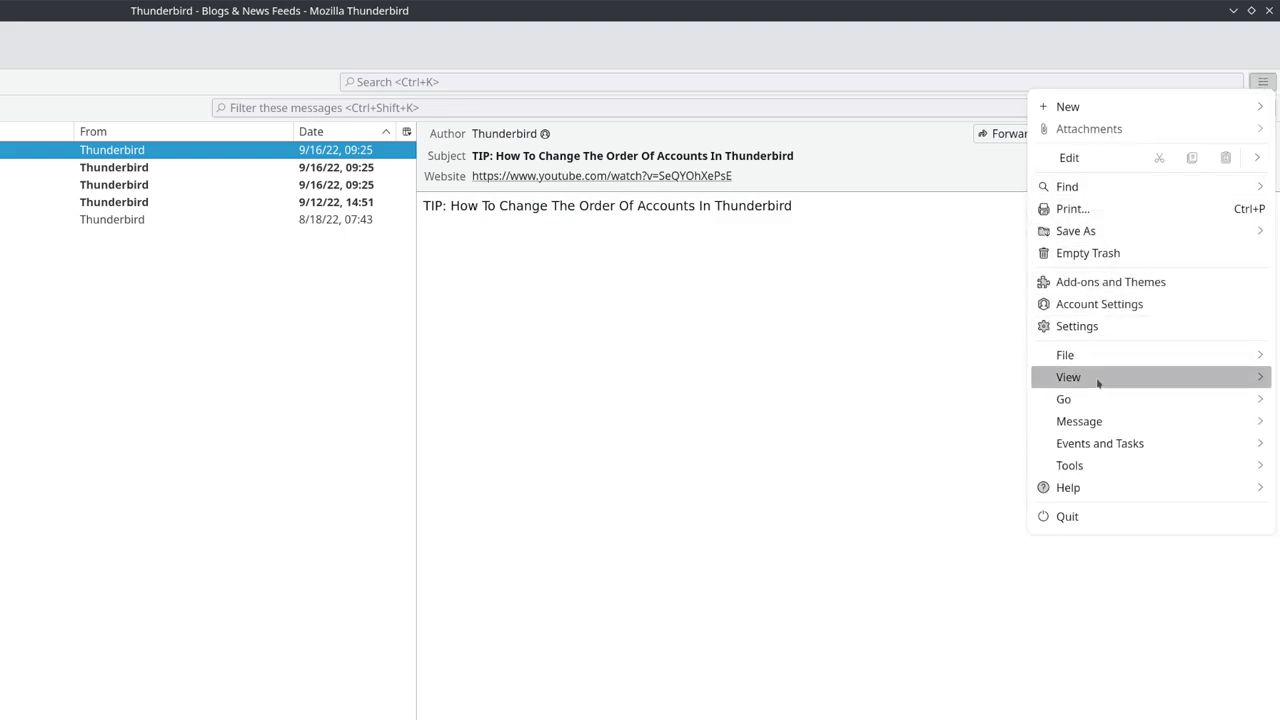
left_click(1100, 378)
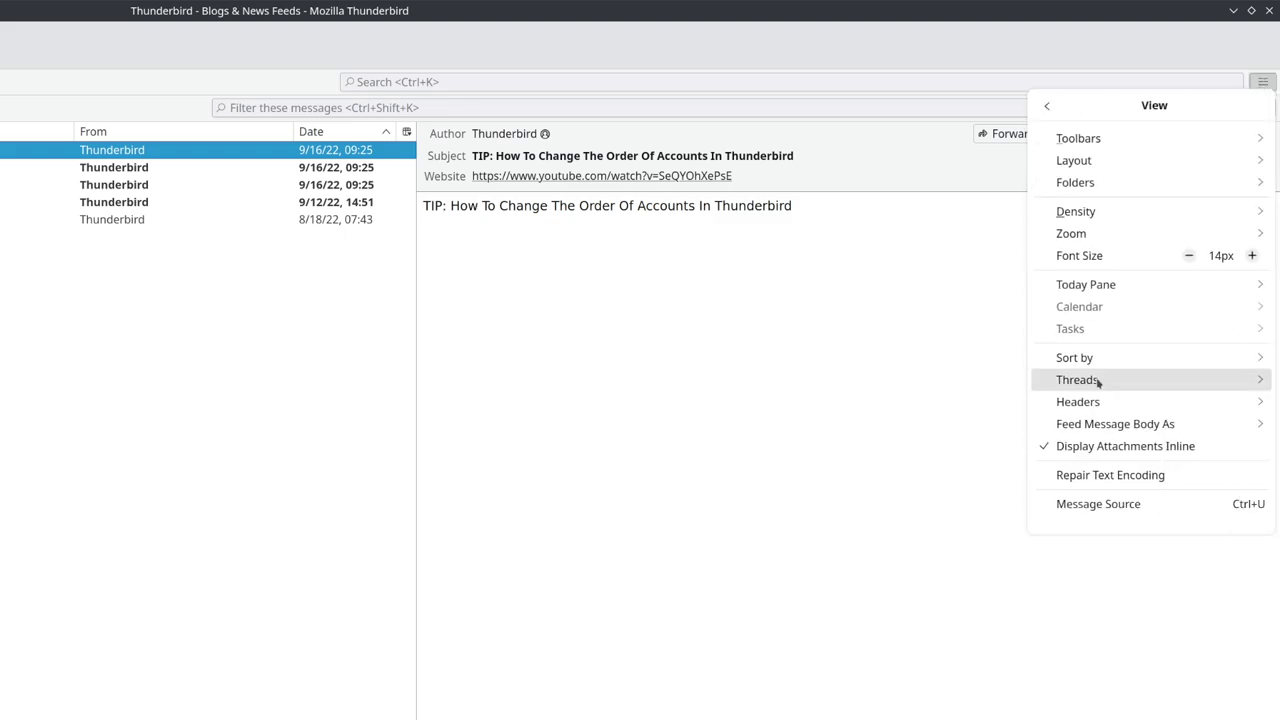
left_click(1133, 426)
left_click(1077, 140)
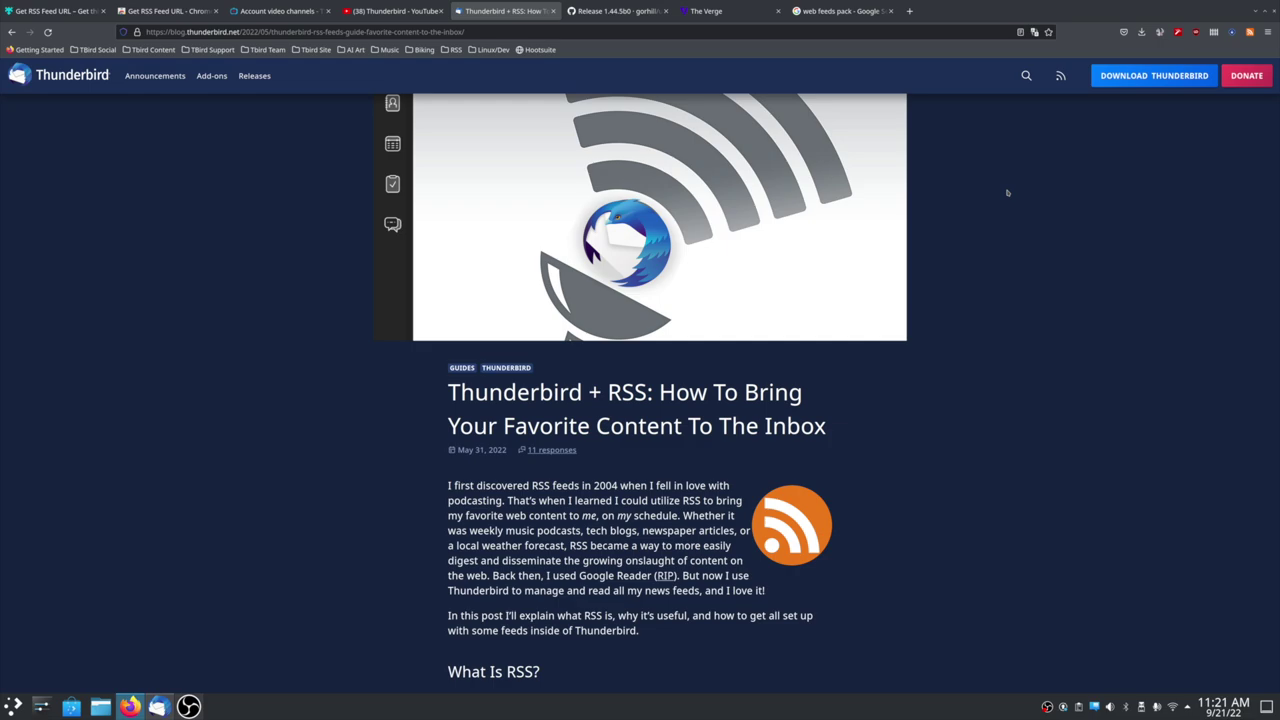
On the Thunderbird blog post in Firefox, copy the main Thunderbird Blog feed URL found by the extension.
left_click(1249, 32)
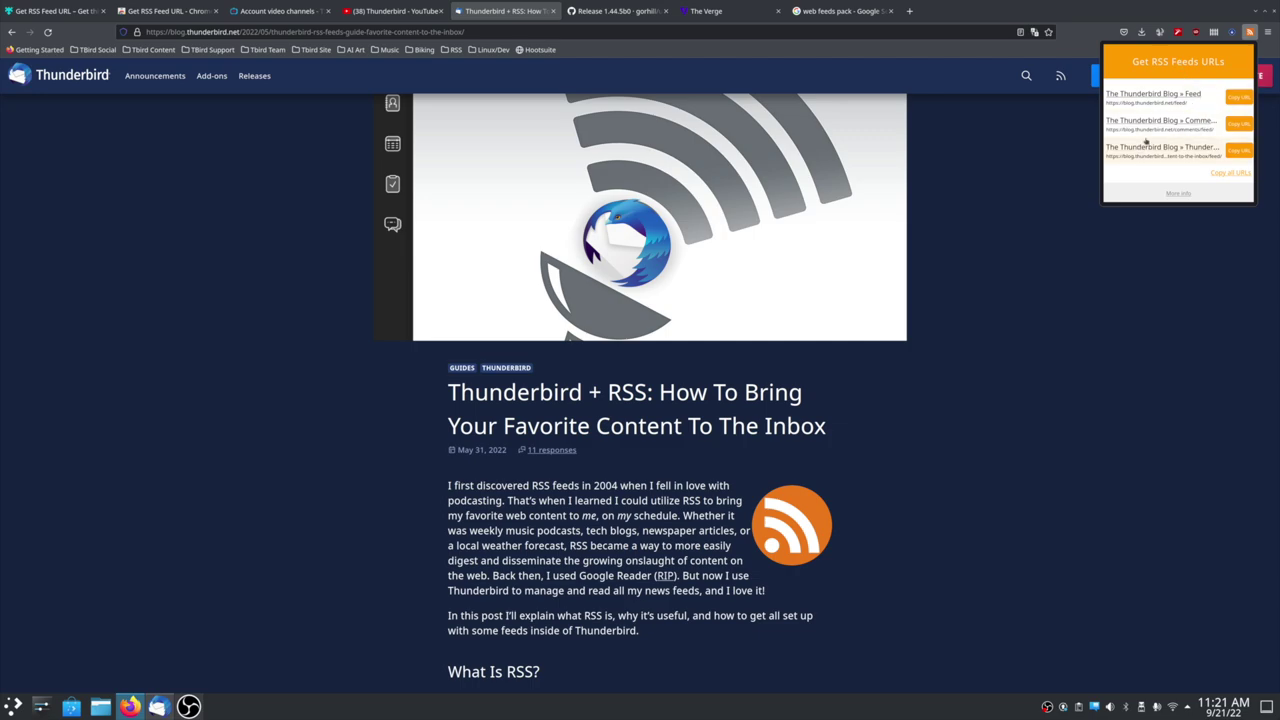
left_click(1239, 97)
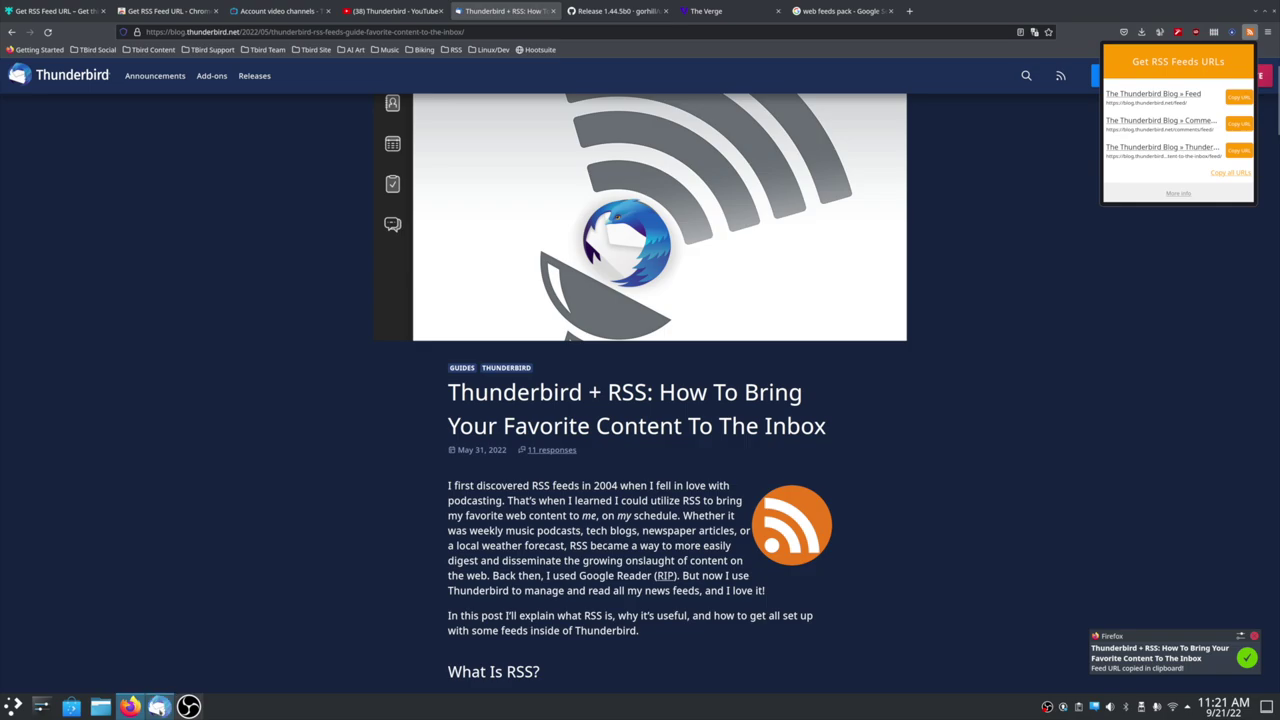
left_click(237, 369)
left_click(157, 706)
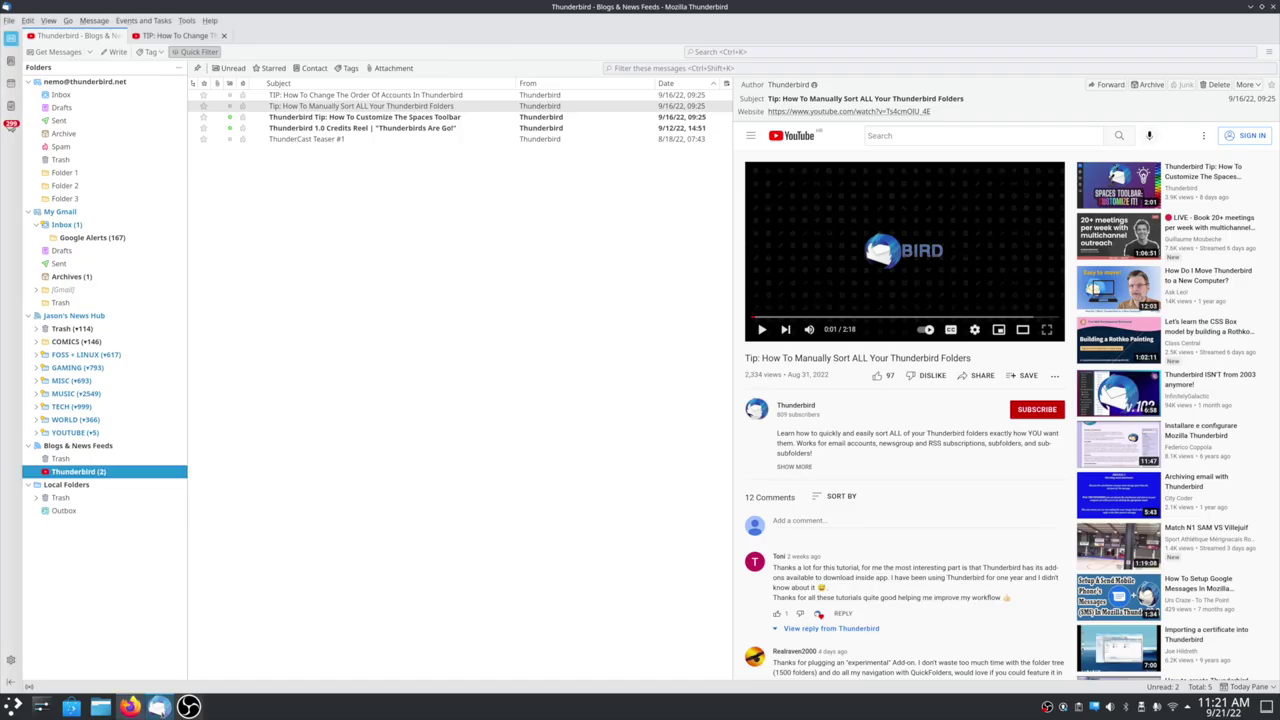
left_click(80, 446)
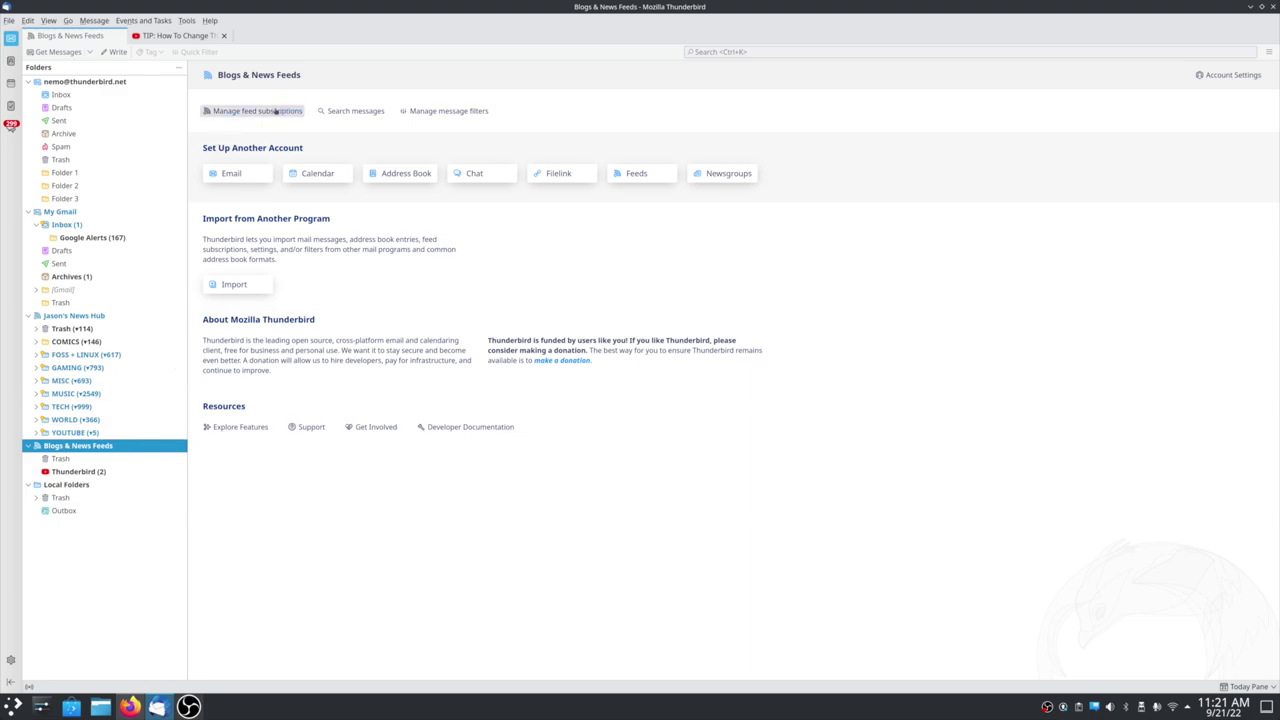
left_click(257, 111)
left_click(538, 345)
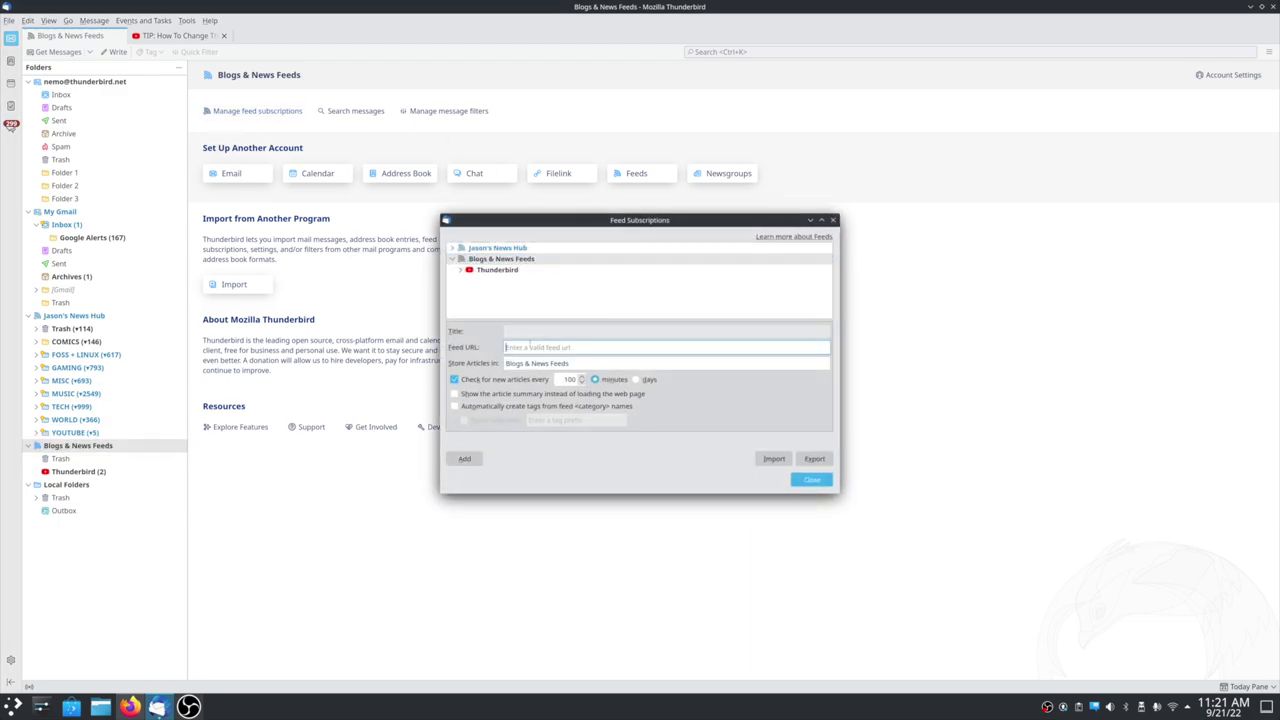
right_click(534, 347)
left_click(556, 412)
left_click(465, 459)
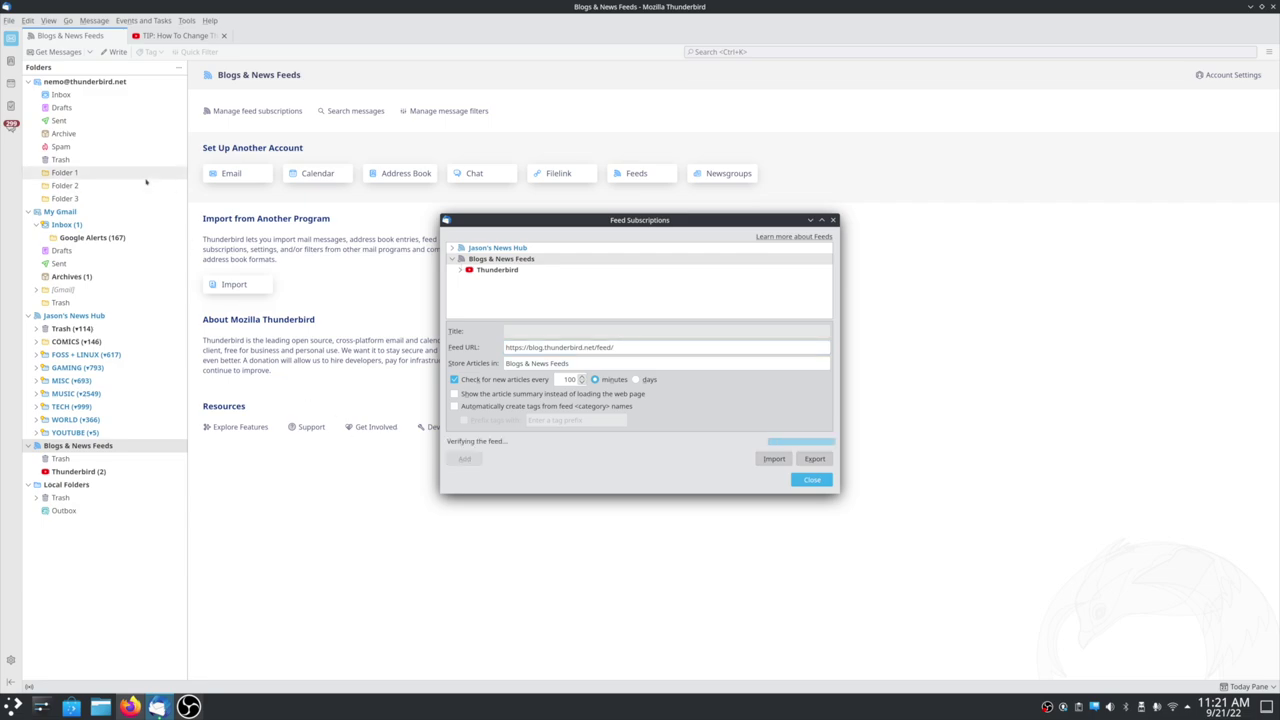
key("Escape")
Sort The Thunderbird Blog feed by newest date first and view the article "Thunderbird Tip: Customize Colors In The Spaces Toolbar".
left_click(100, 471)
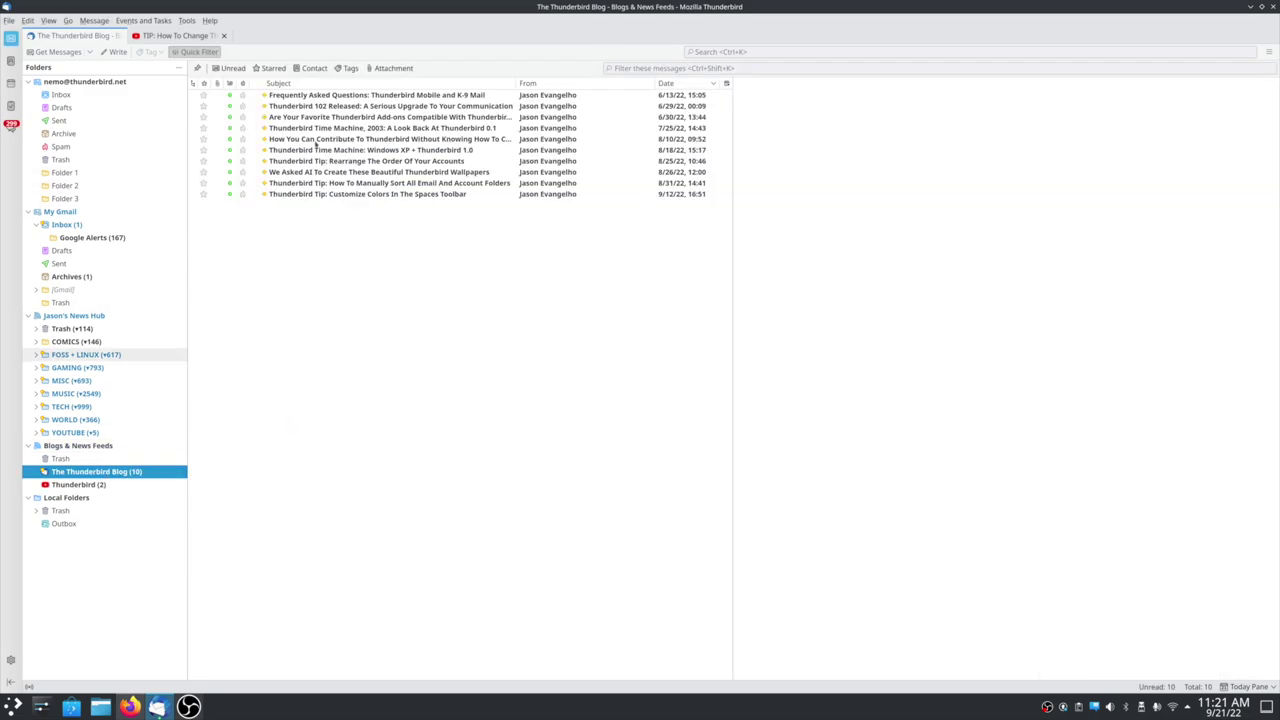
left_click(666, 83)
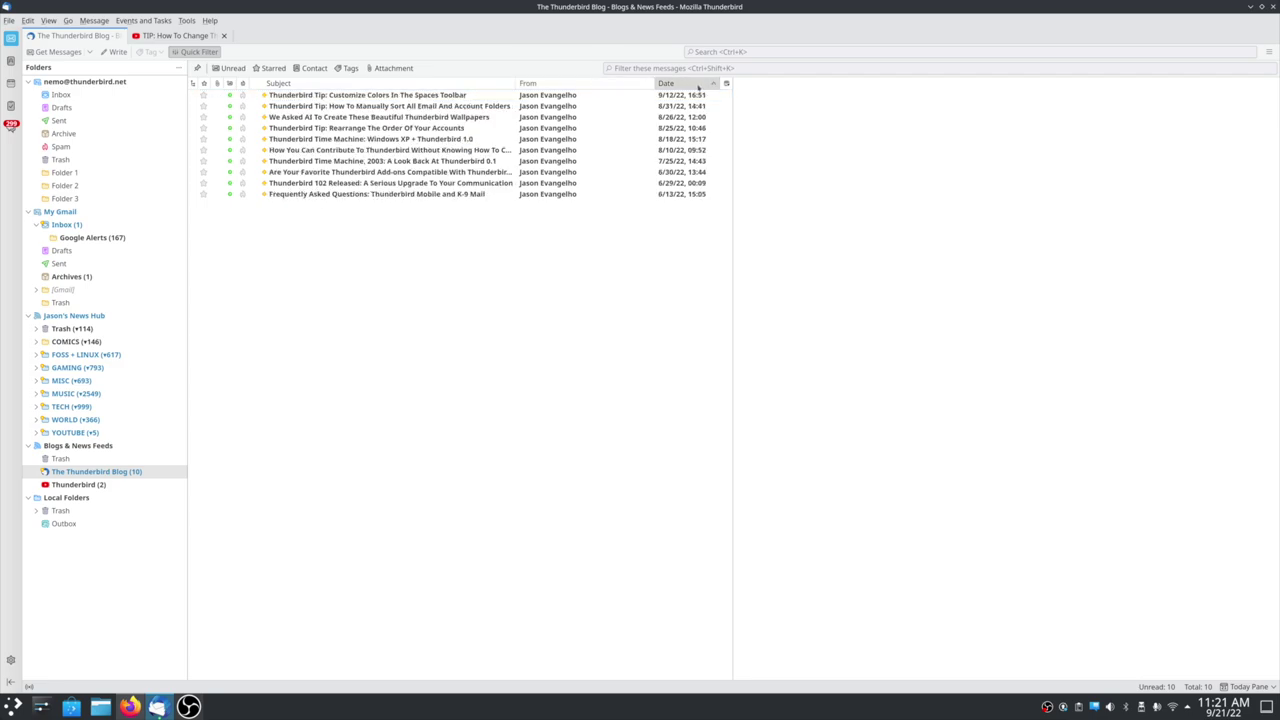
left_click(393, 95)
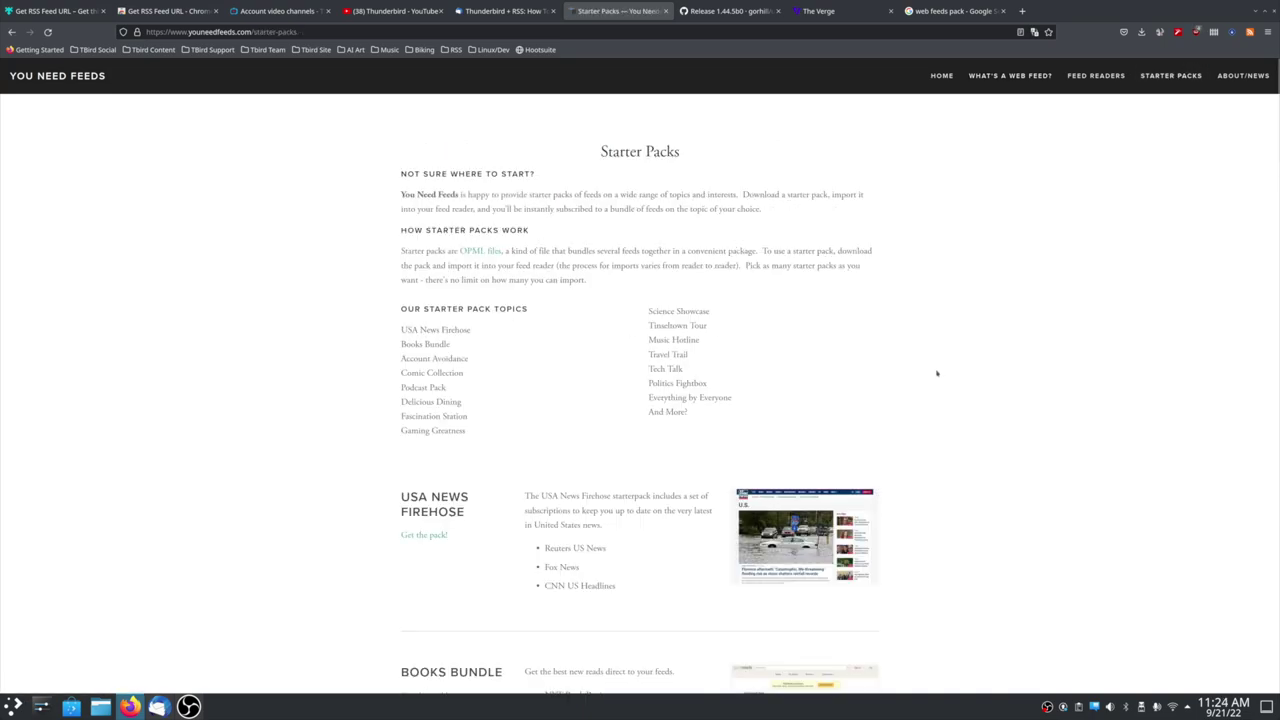
Browse the You Need Feeds starter packs and download the Comic Collection pack.
scroll(1003, 407, "down", 3)
scroll(306, 557, "down", 10)
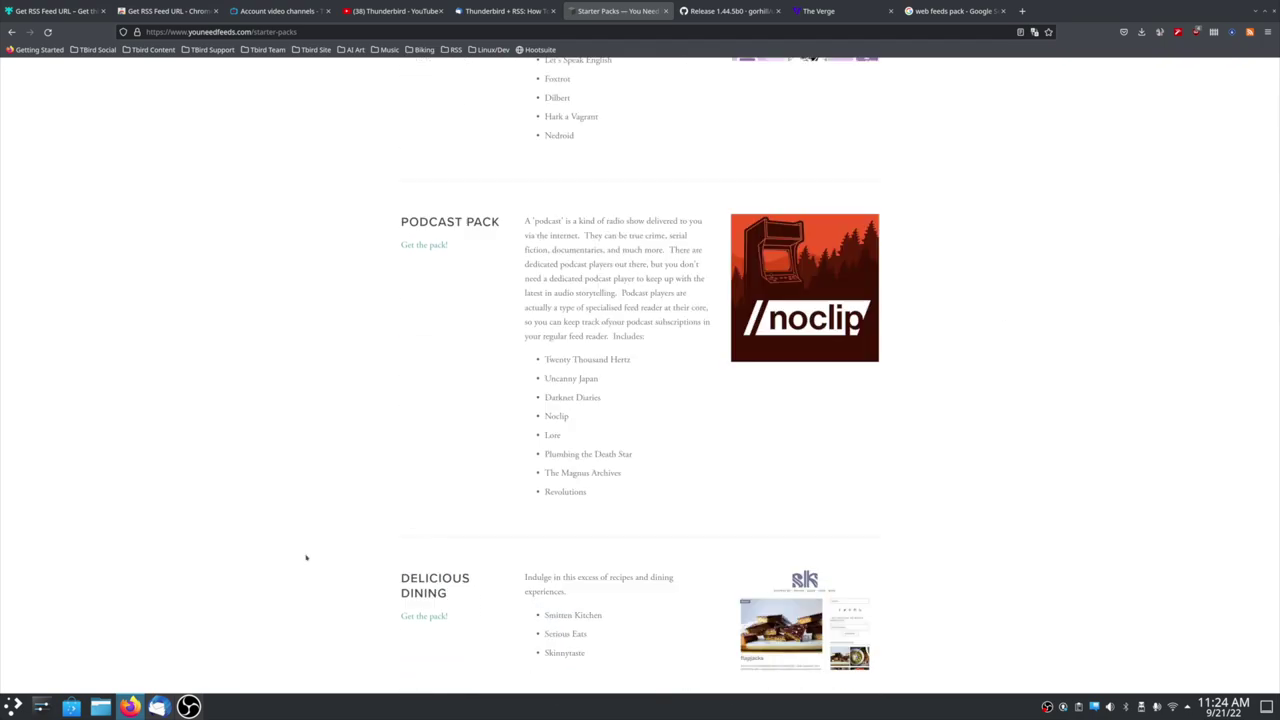
scroll(303, 558, "down", 5)
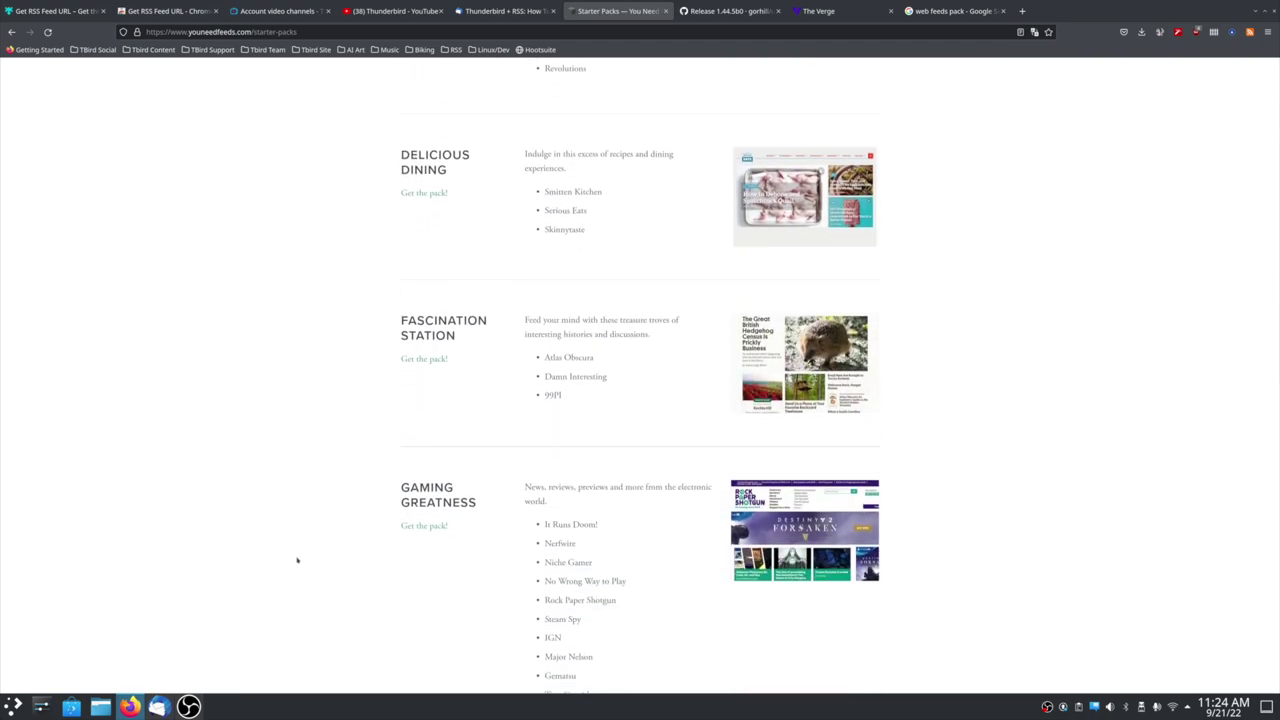
scroll(297, 560, "up", 8)
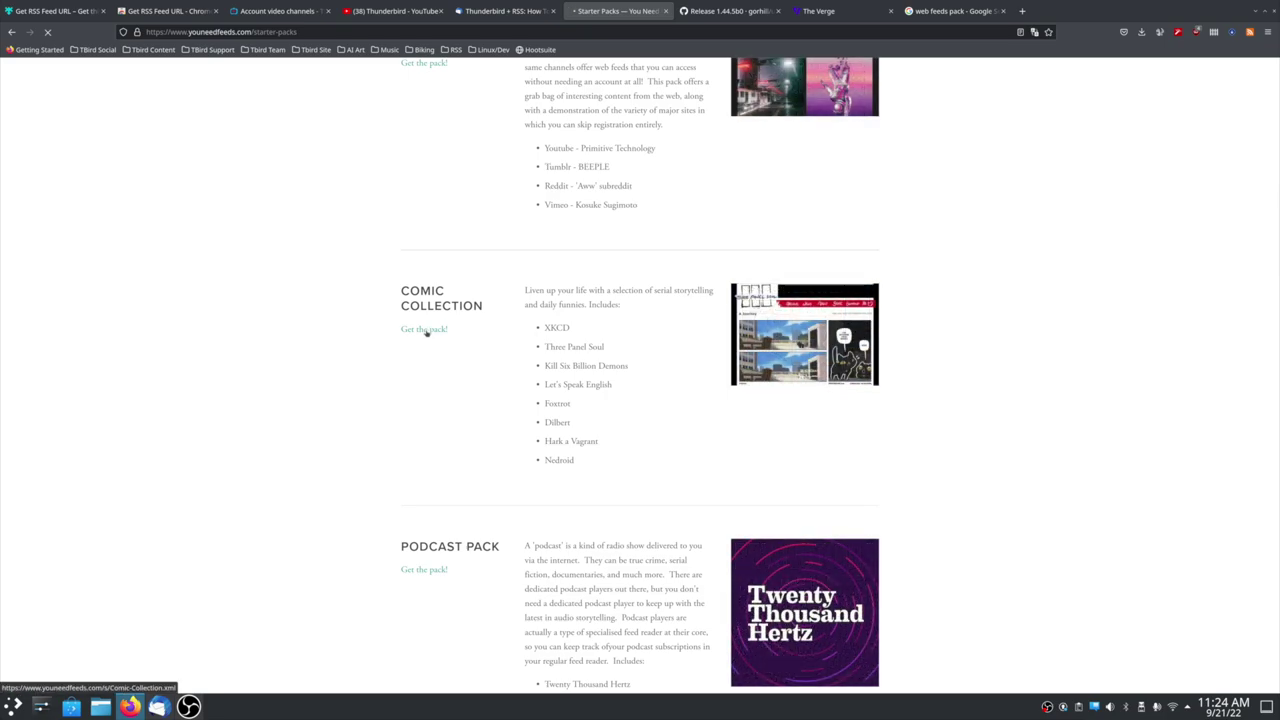
key("Return")
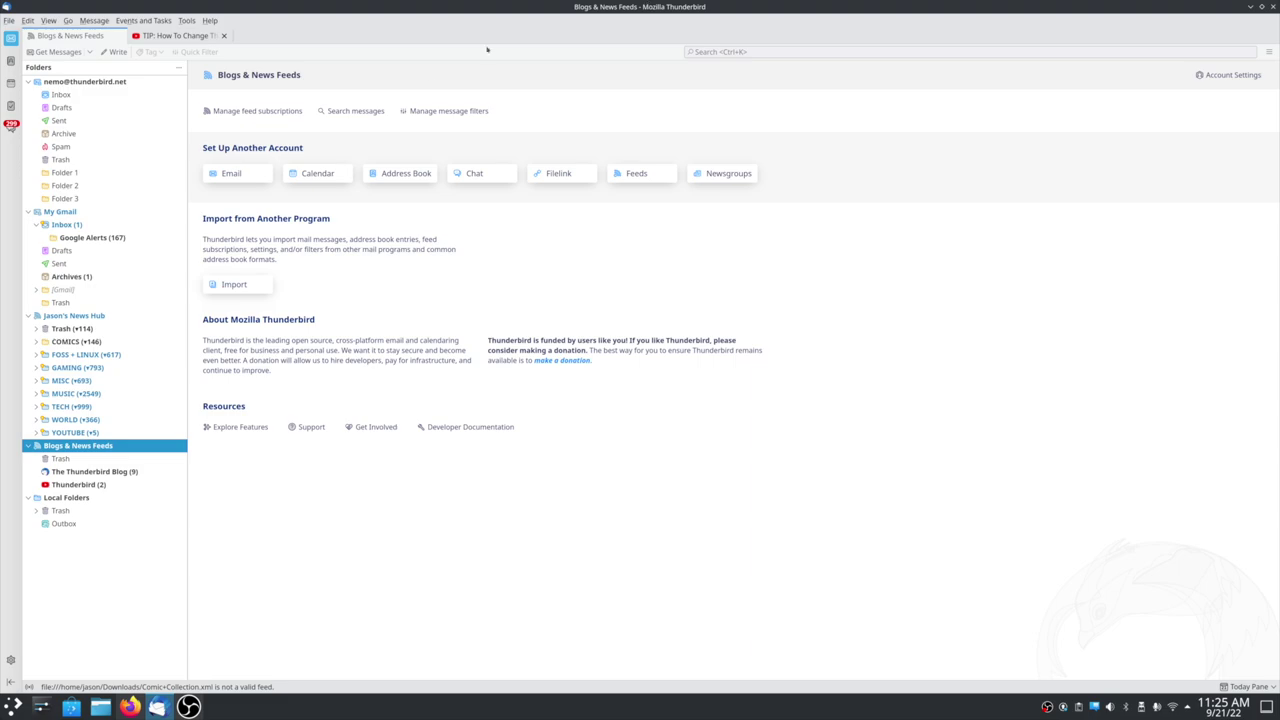
In Thunderbird, import Comic+Collection.xml from Downloads into the Blogs & News Feeds subscriptions, using the XML Files filter, and close the subscriptions dialog.
left_click(257, 111)
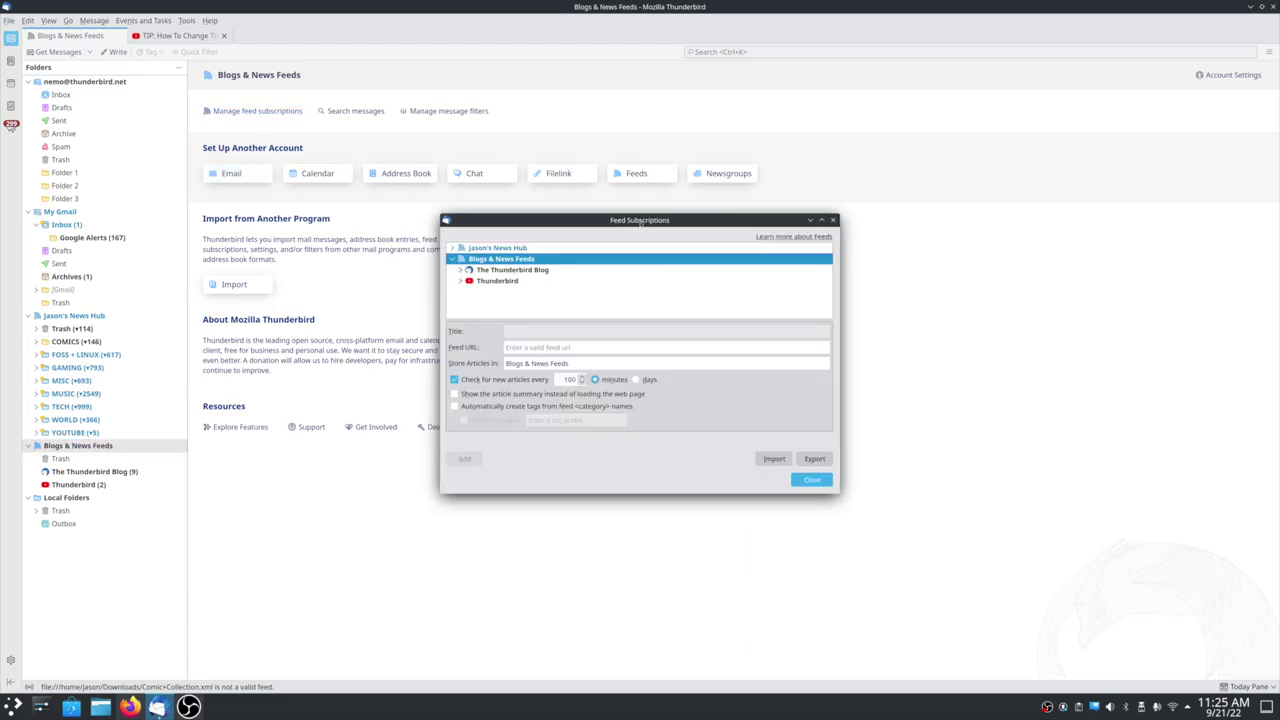
left_click(774, 458)
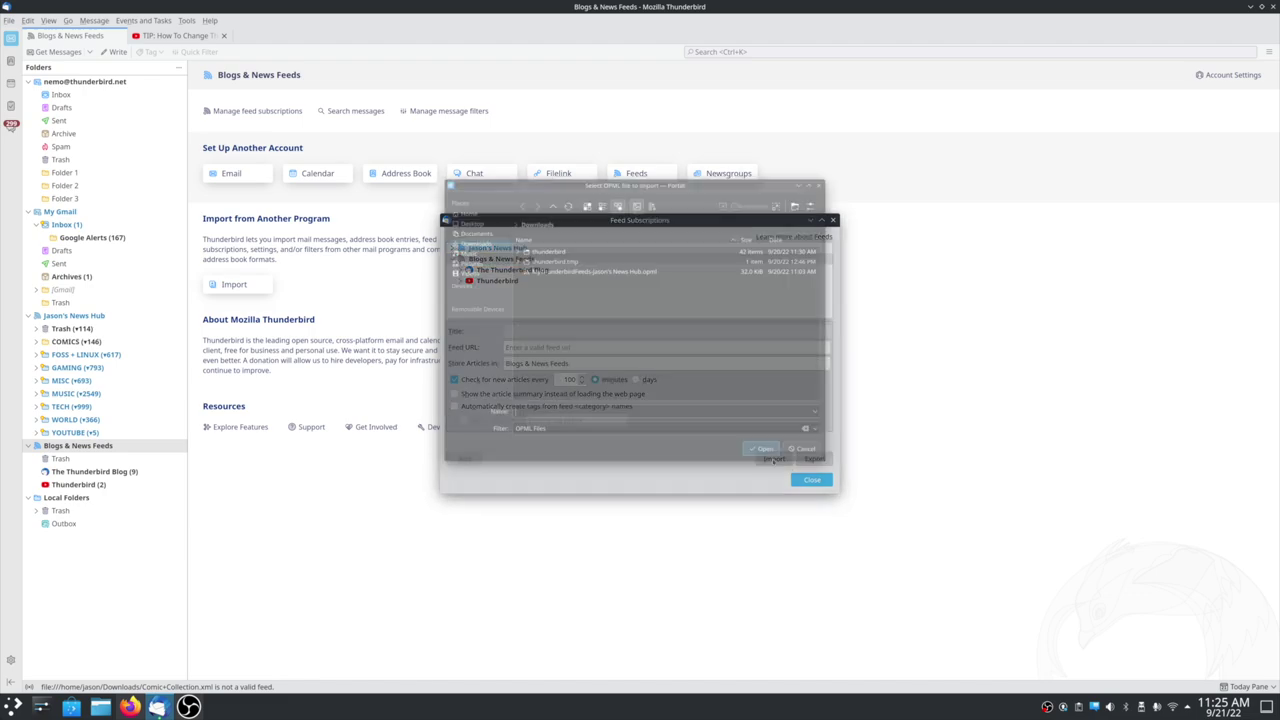
left_click(458, 235)
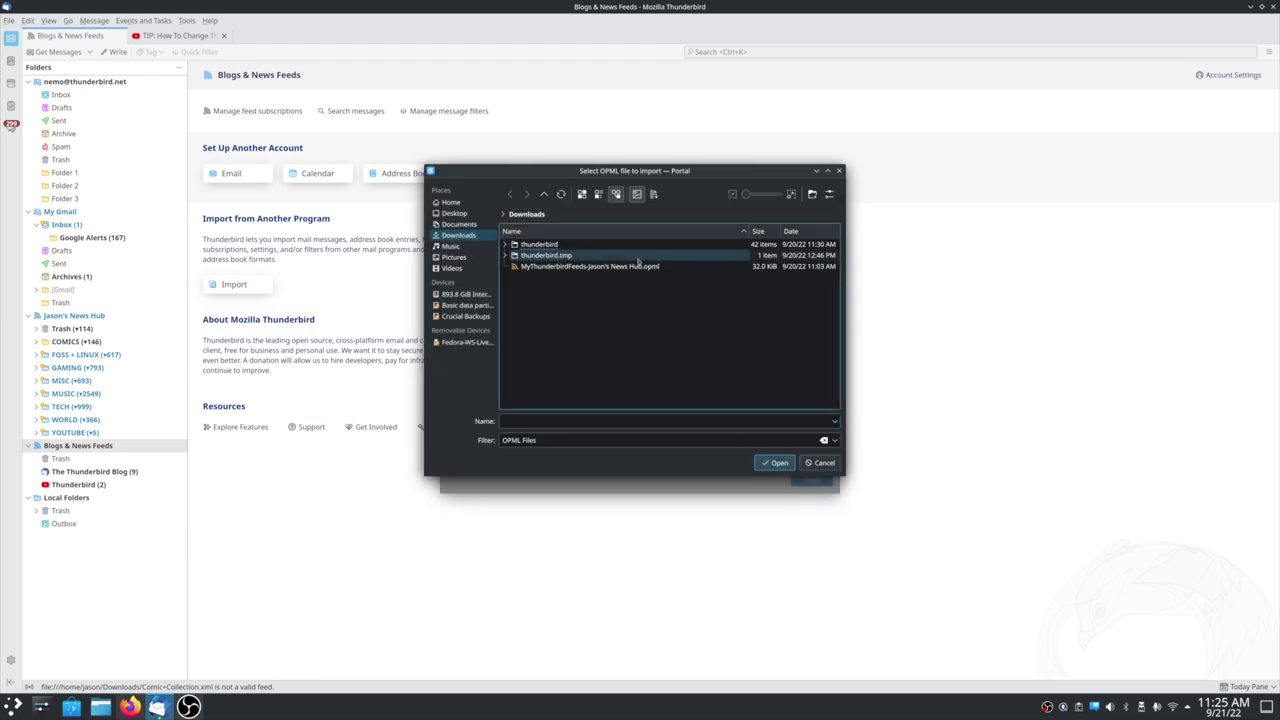
left_click(567, 266)
left_click(565, 440)
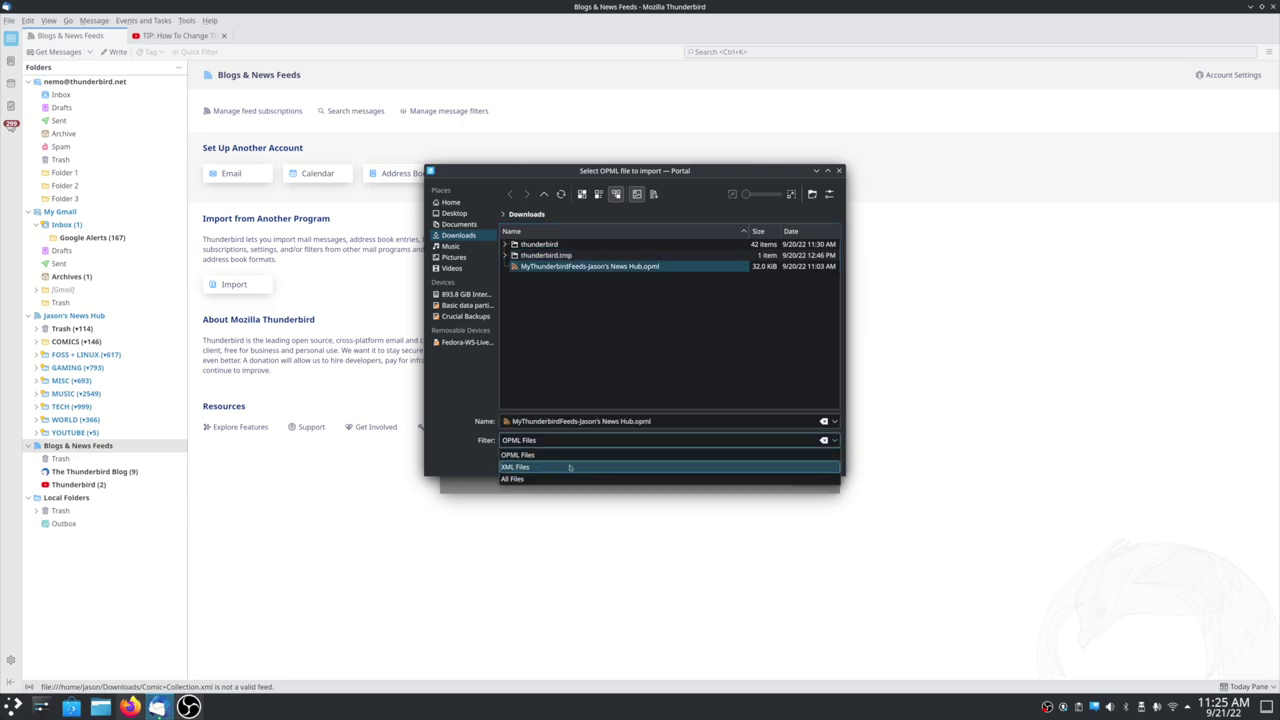
left_click(570, 467)
left_click(559, 266)
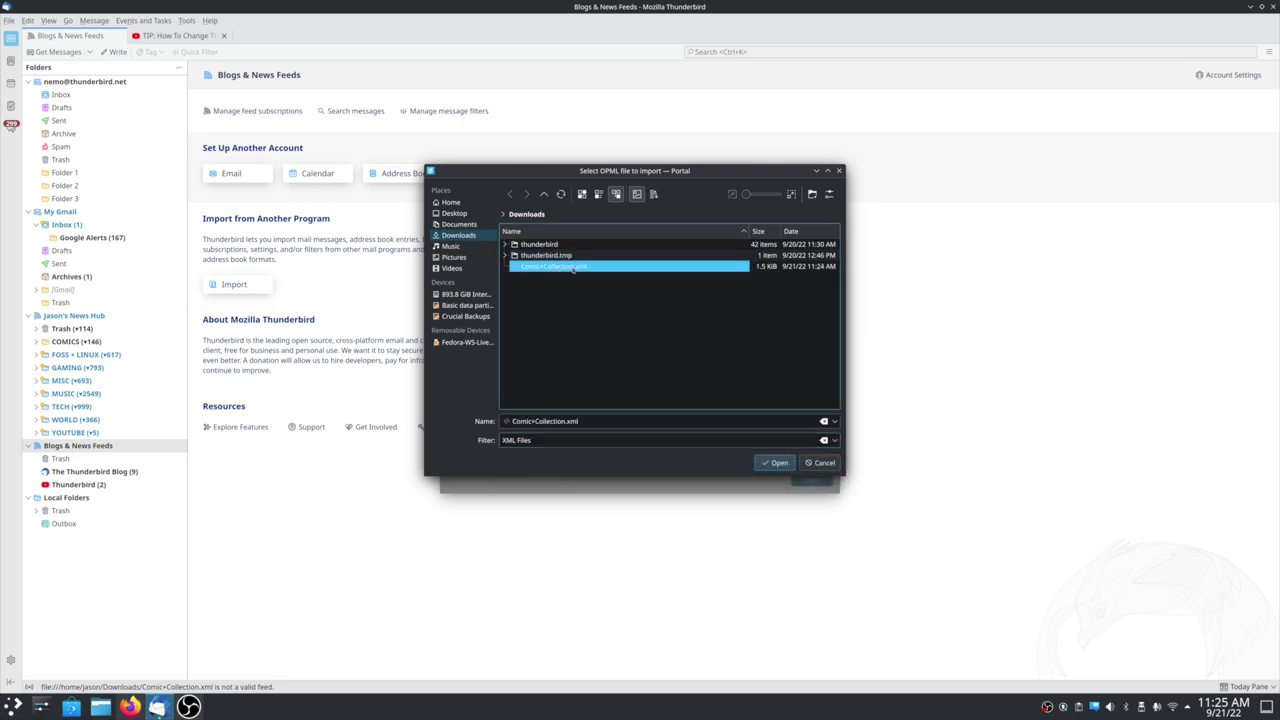
left_click(775, 462)
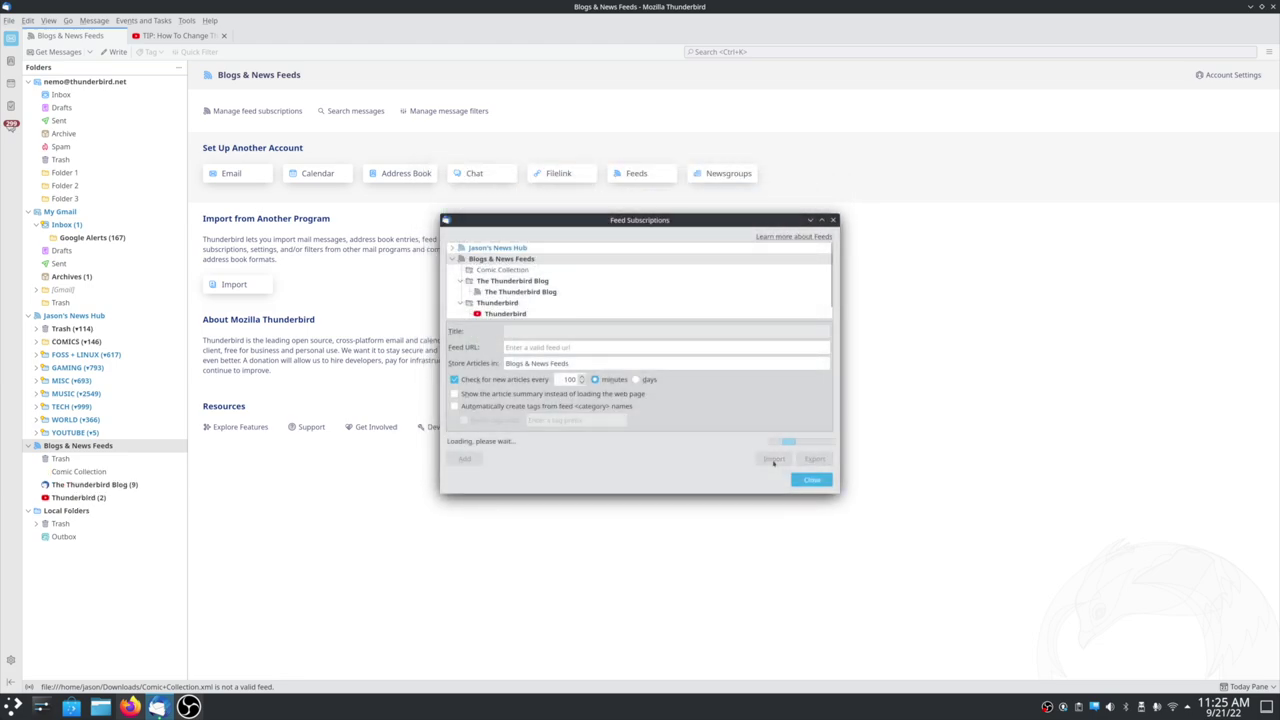
scroll(557, 274, "down", 2)
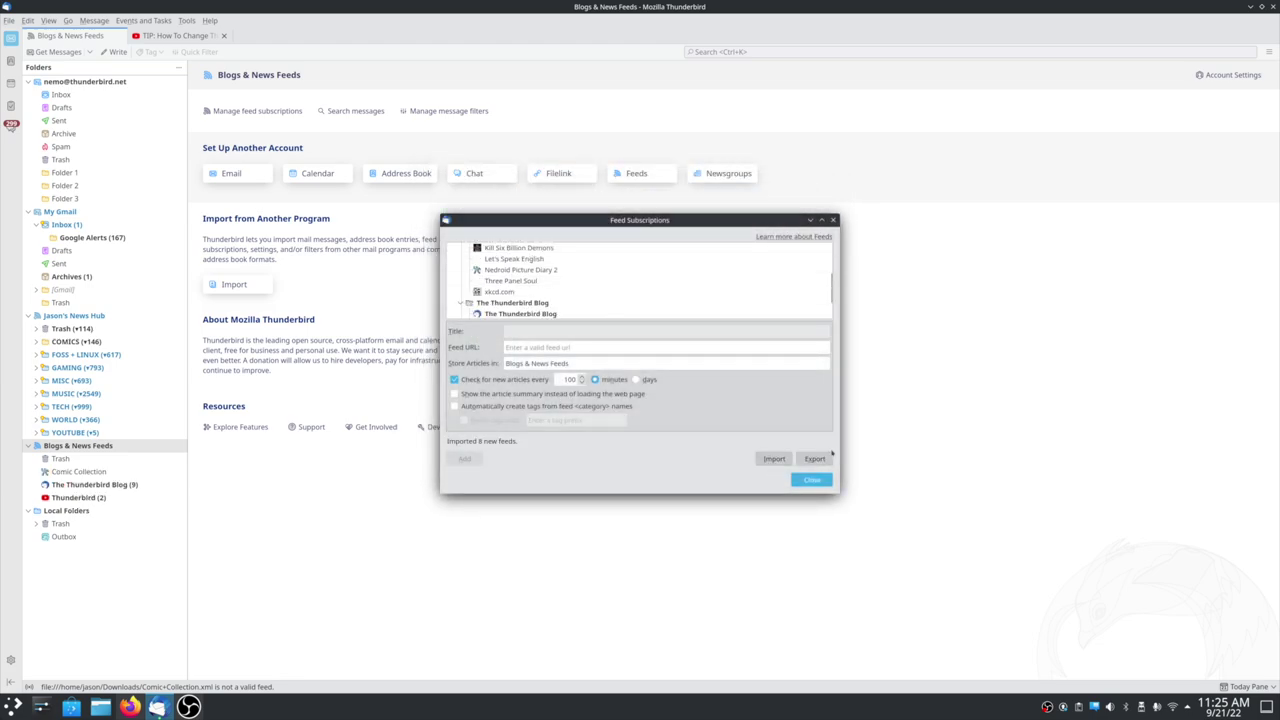
left_click(810, 480)
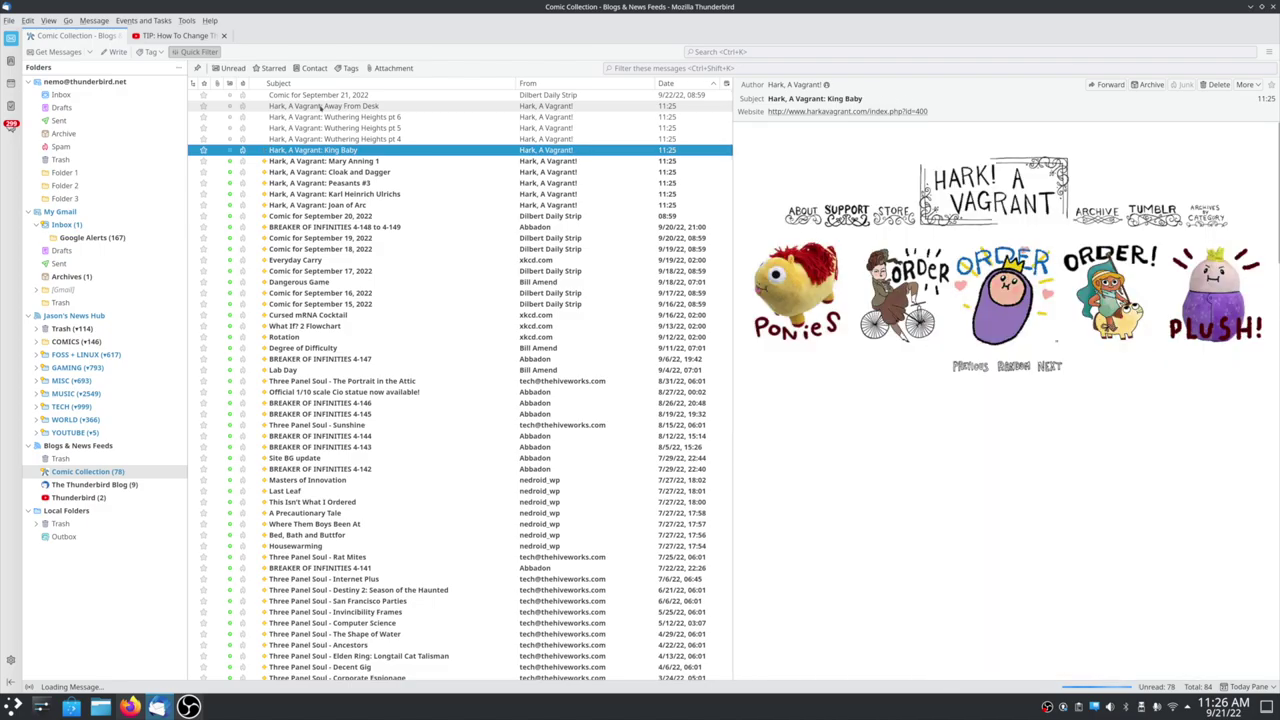
View the "What If? 2 Flowchart" and "Three Panel Soul - The Portrait in the Attic" entries in the Comic Collection feed.
left_click(320, 326)
left_click(340, 381)
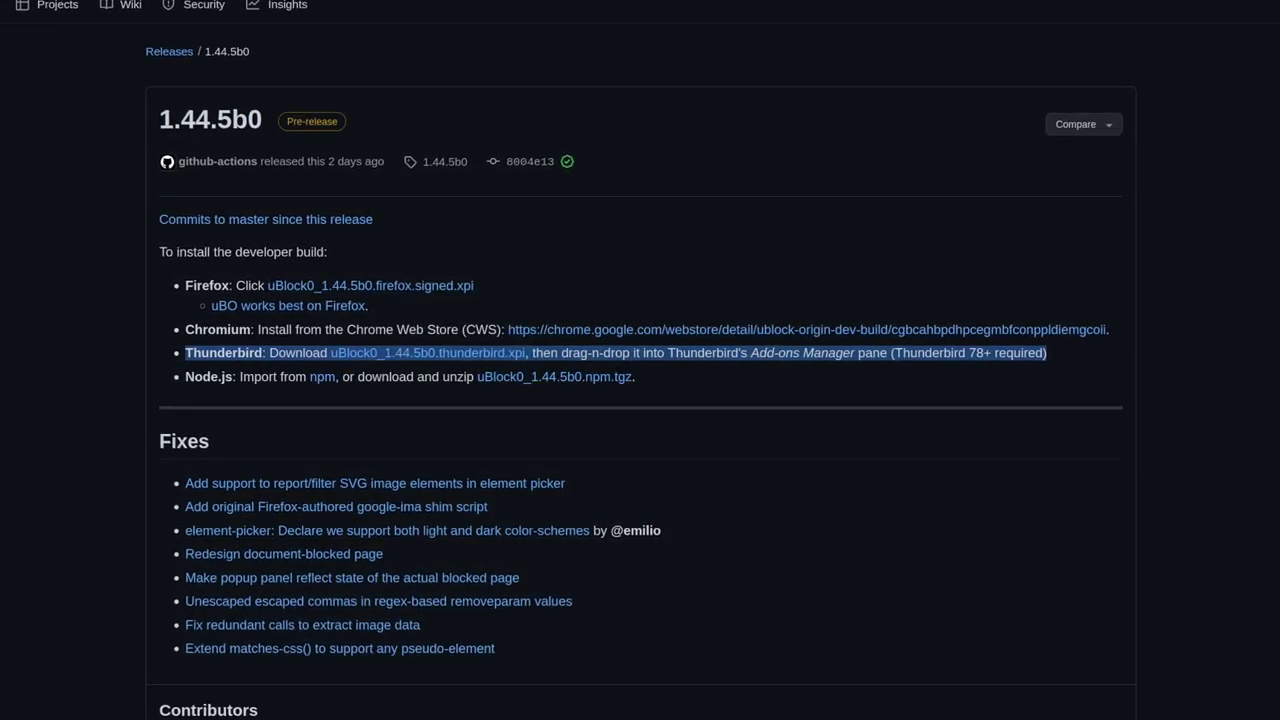
From the uBlock 1.44.5b0 GitHub release page in Firefox, save uBlock0_1.44.5b0.thunderbird.xpi to the Desktop.
right_click(537, 354)
left_click(595, 421)
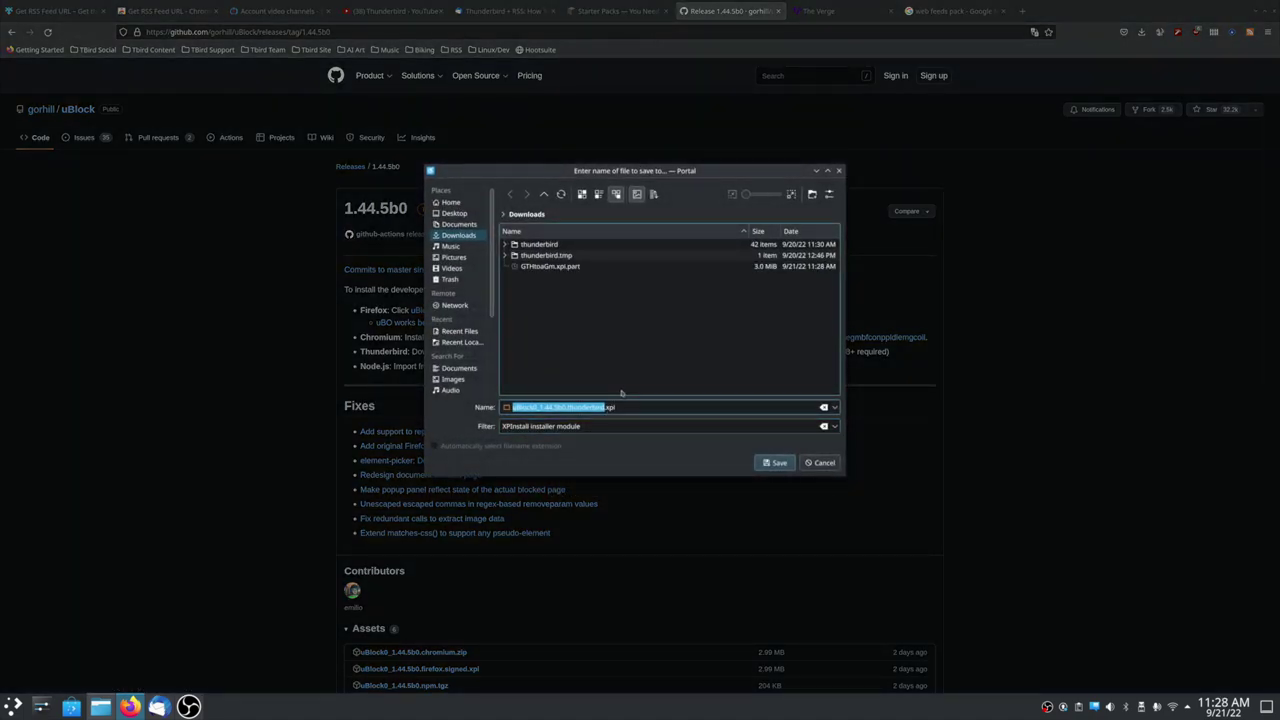
left_click(453, 214)
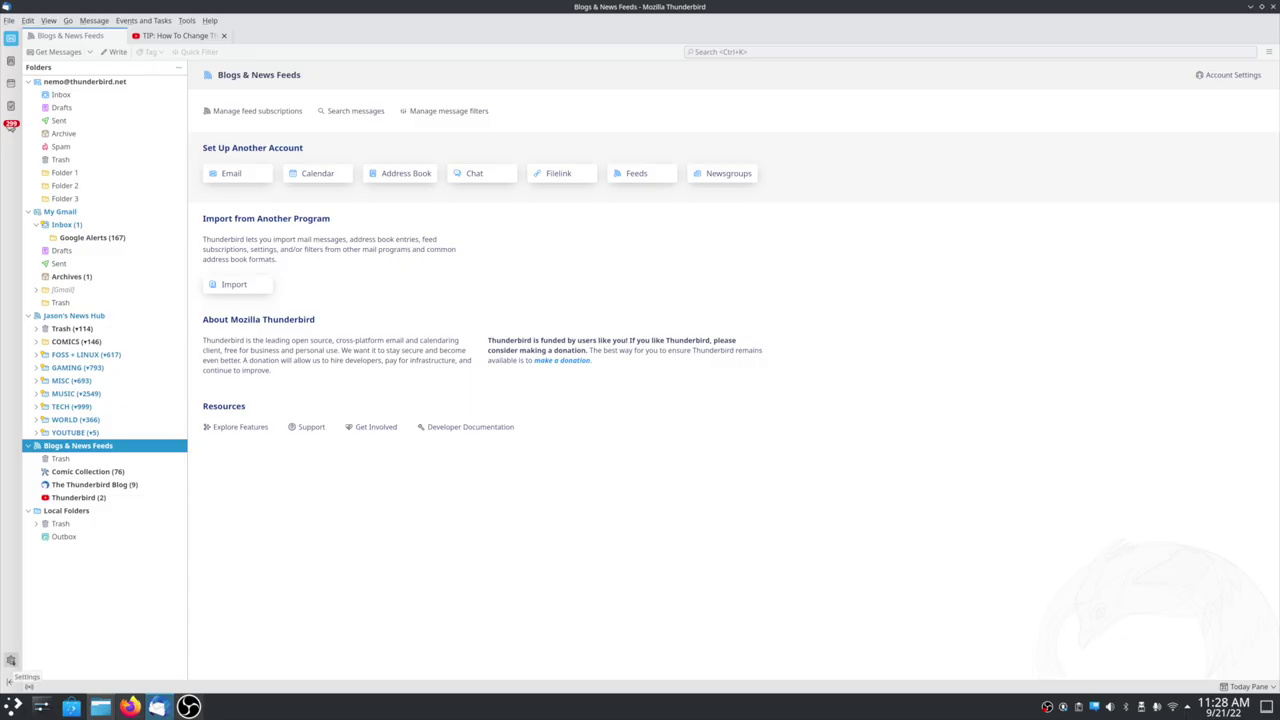
Switch to Thunderbird and open the extensions page of the Add-ons Manager.
left_click(10, 660)
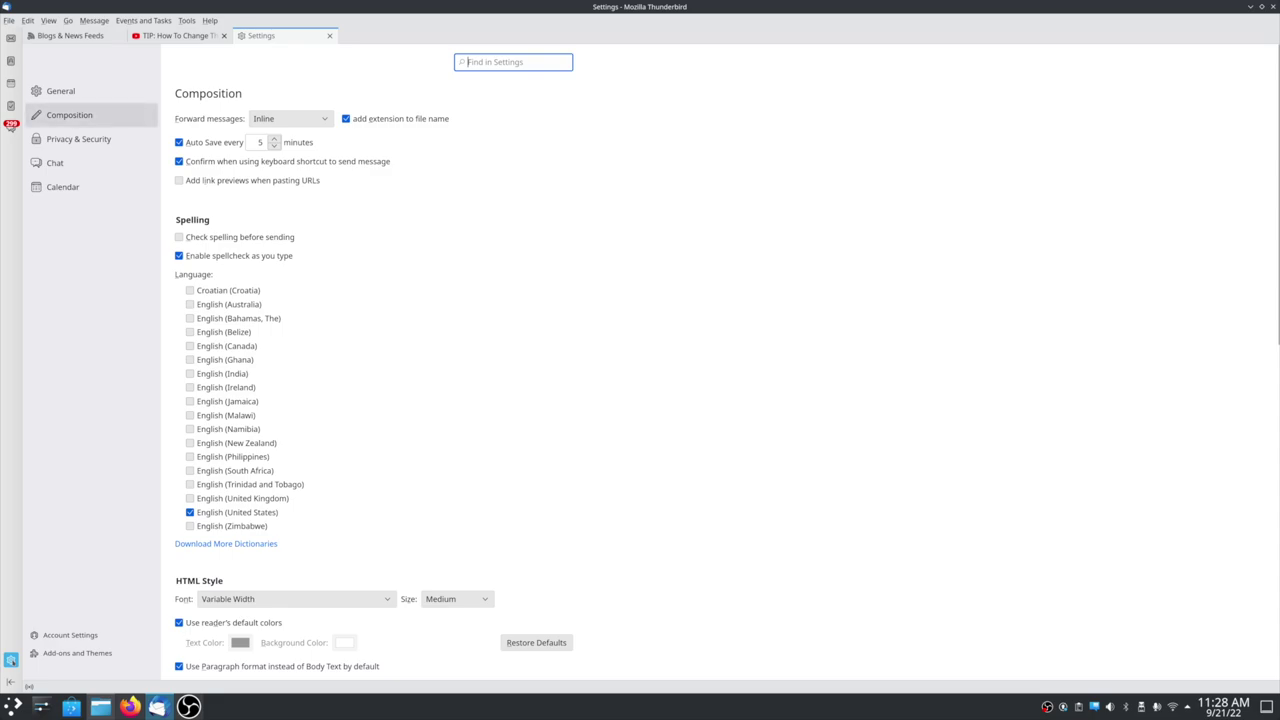
left_click(91, 655)
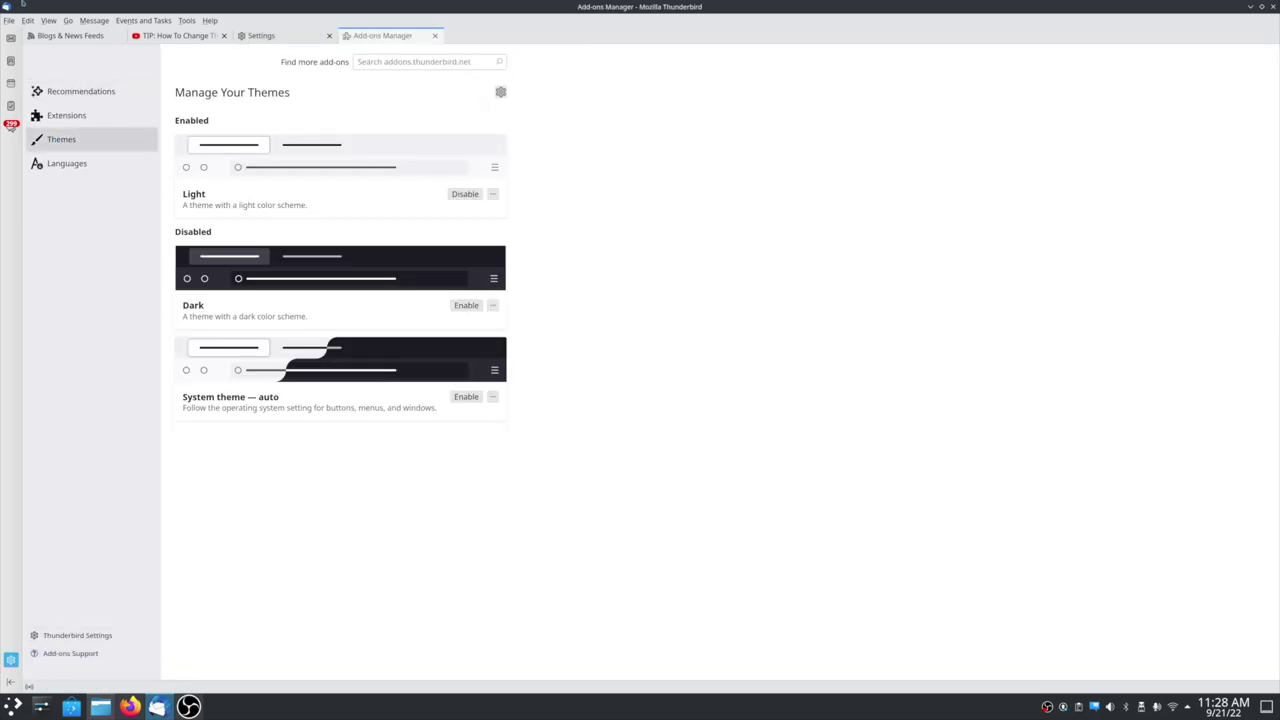
left_click(10, 40)
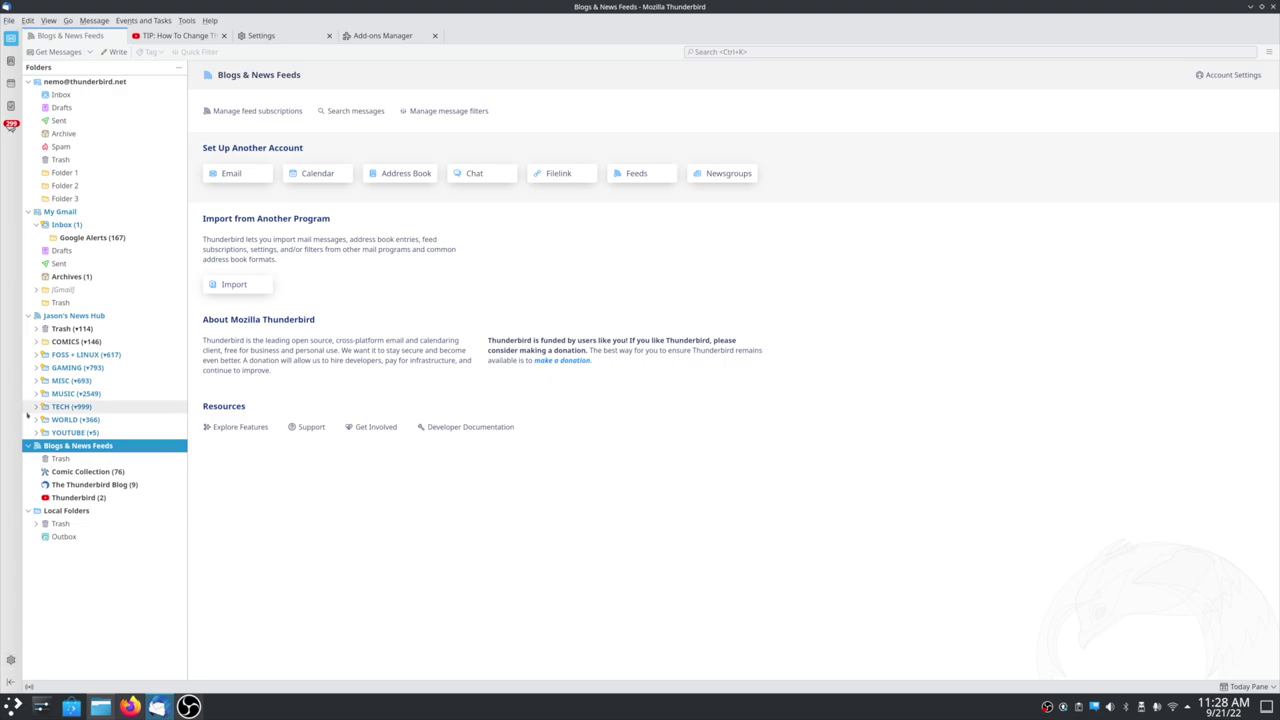
left_click(11, 660)
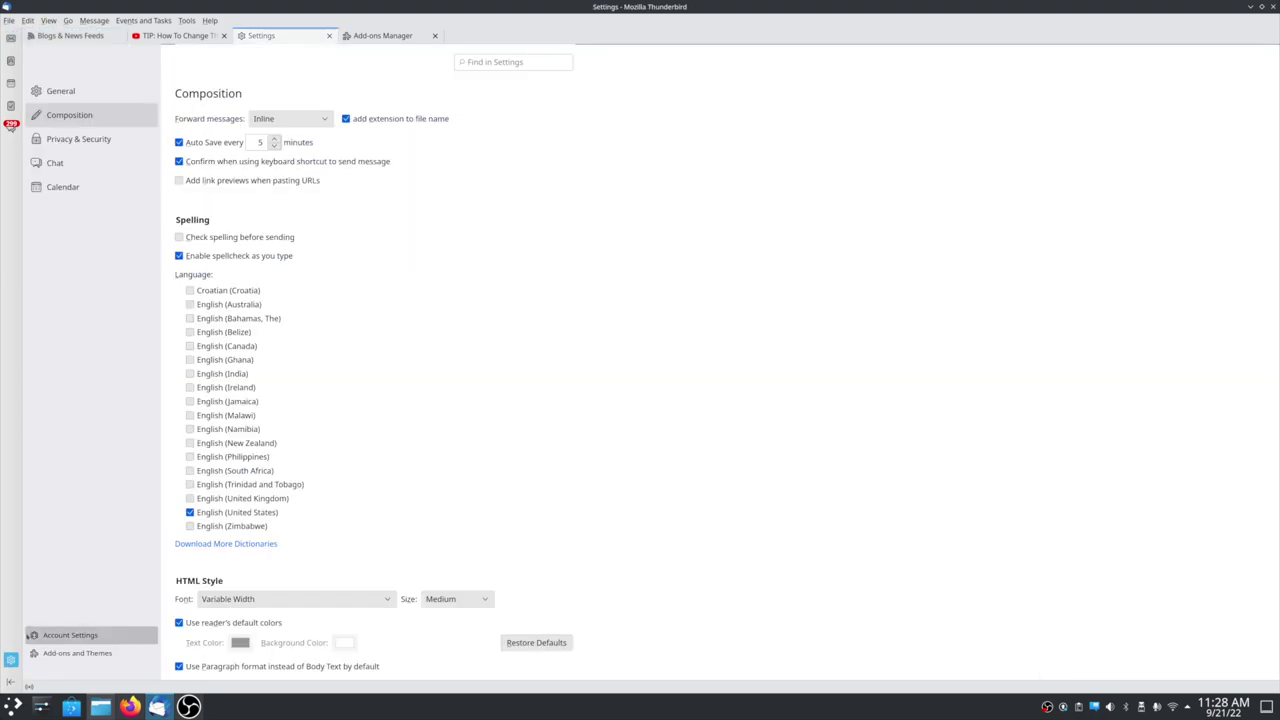
left_click(77, 654)
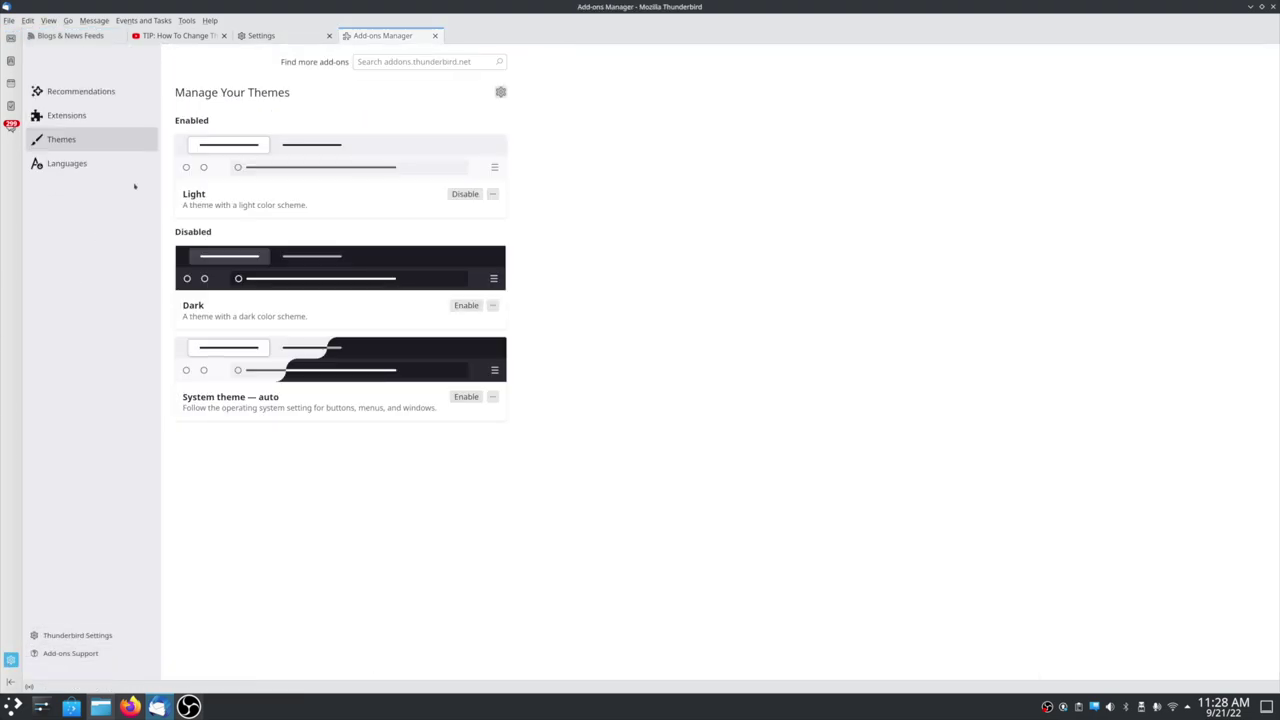
left_click(85, 119)
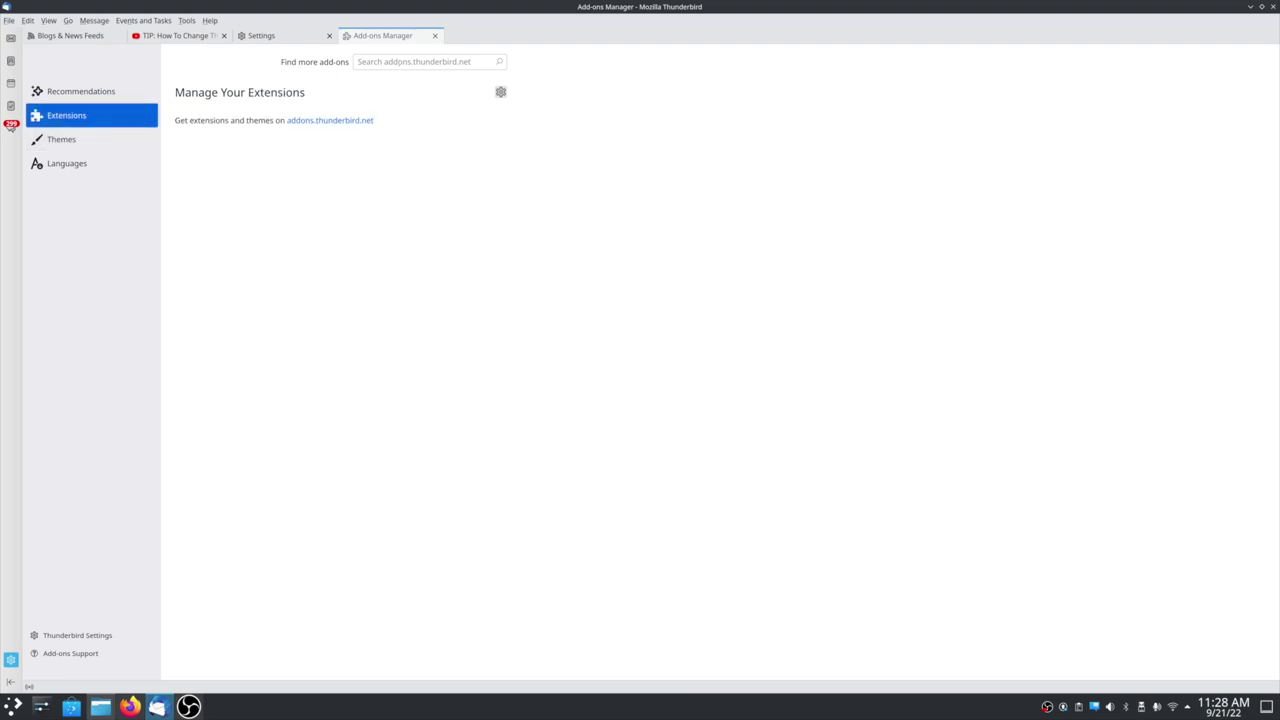
Install the uBlock Origin add-on from the file uBlock0_1.44.5b0.thunderbird.xpi on the Desktop and grant its permissions.
left_click(500, 92)
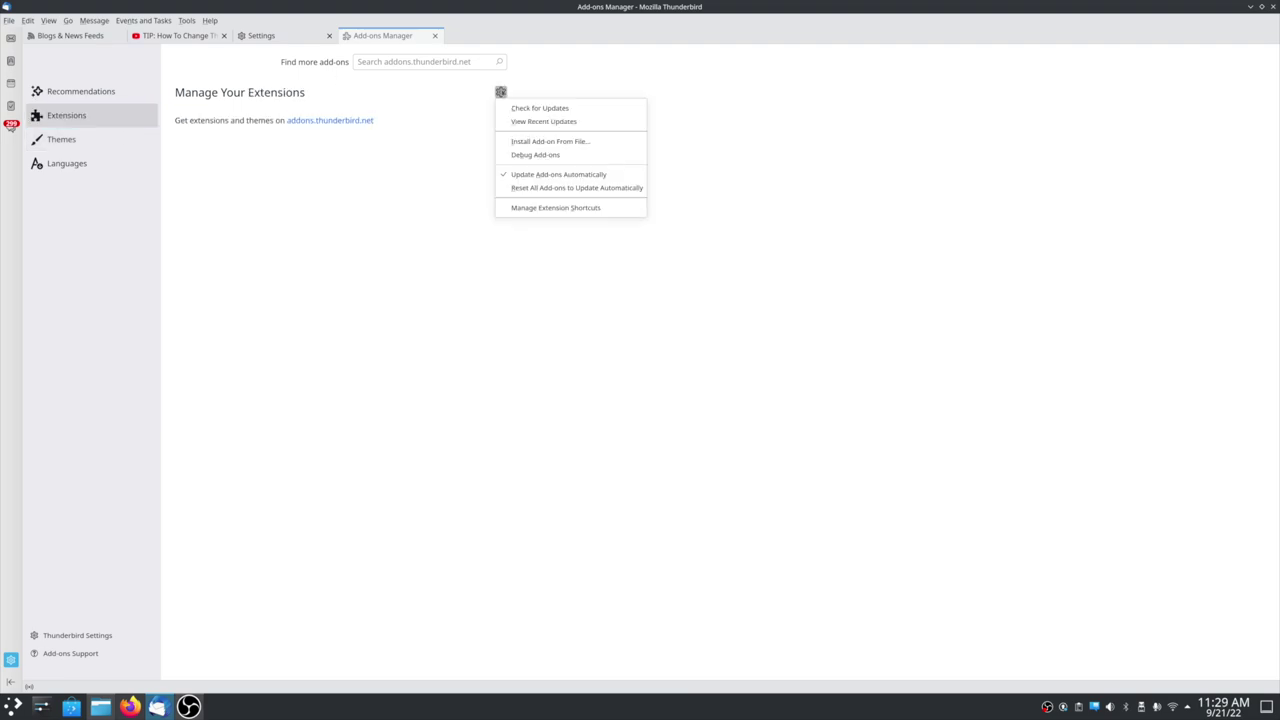
left_click(585, 142)
left_click(571, 244)
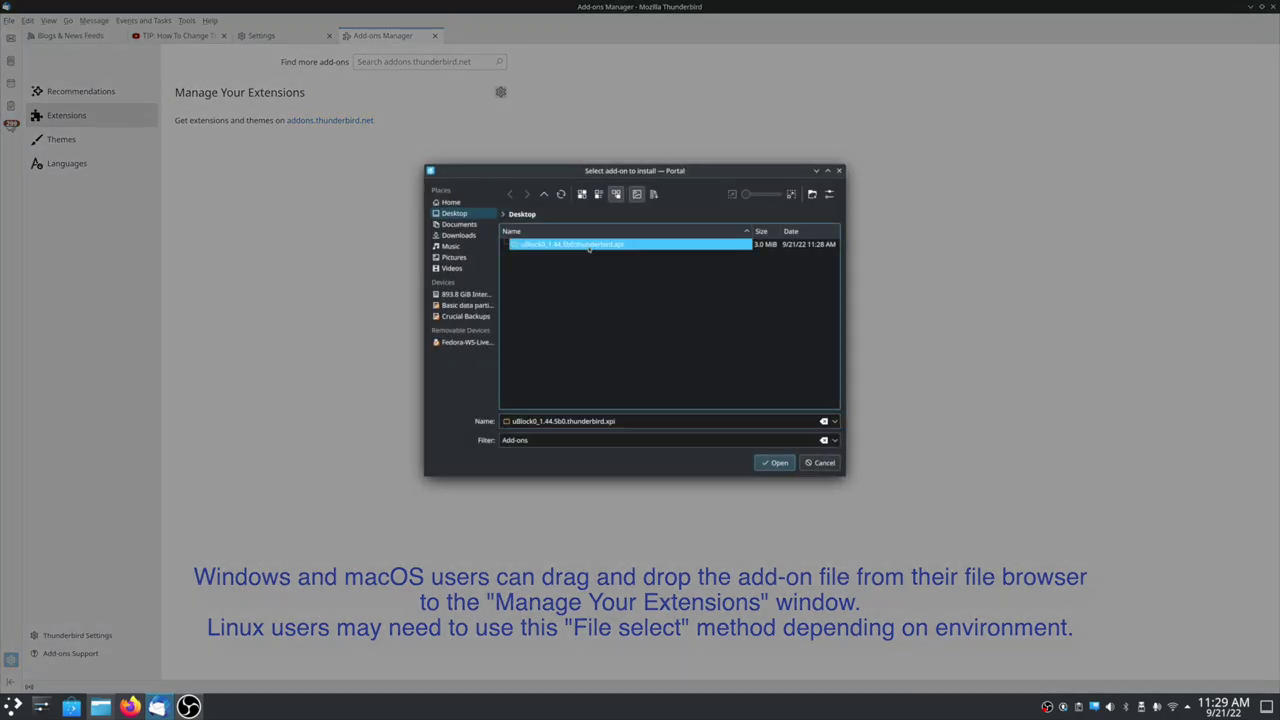
left_click(774, 463)
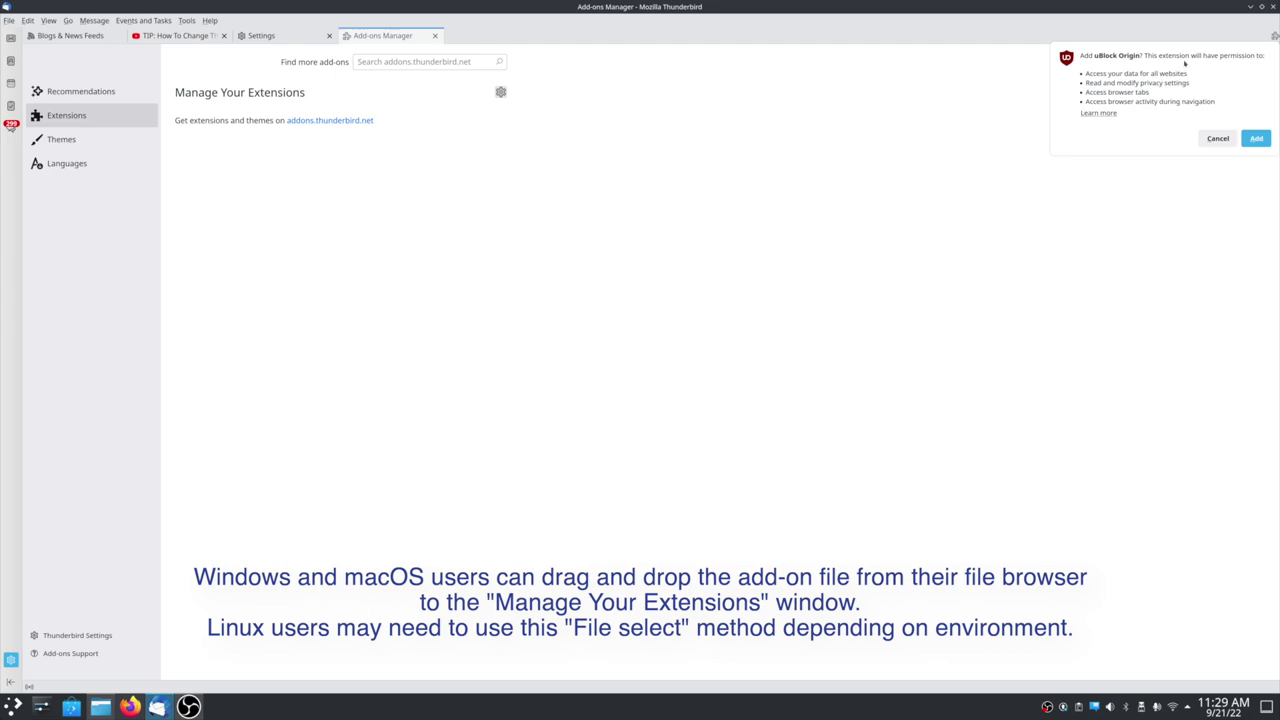
left_click(1256, 138)
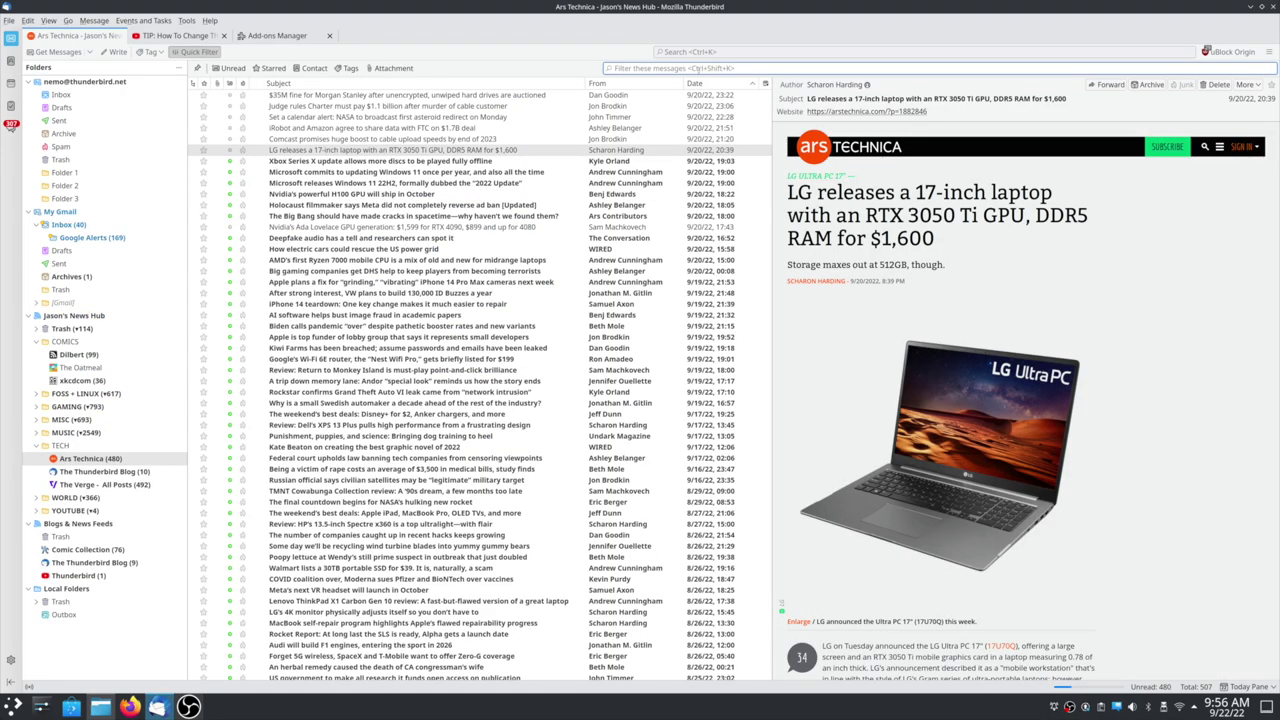
Filter the Ars Technica feed by "Nvidia" and preview the article on Apple's MetalFX Upscaling system.
type("Nvidia")
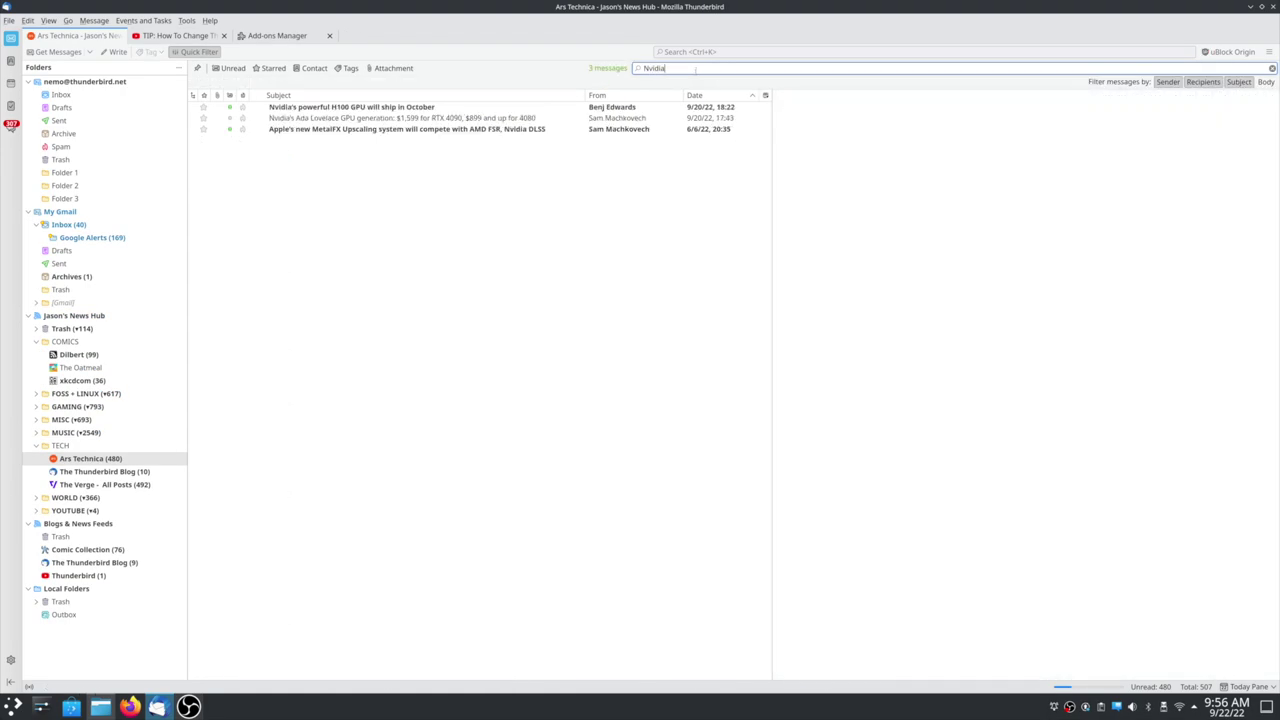
left_click(420, 129)
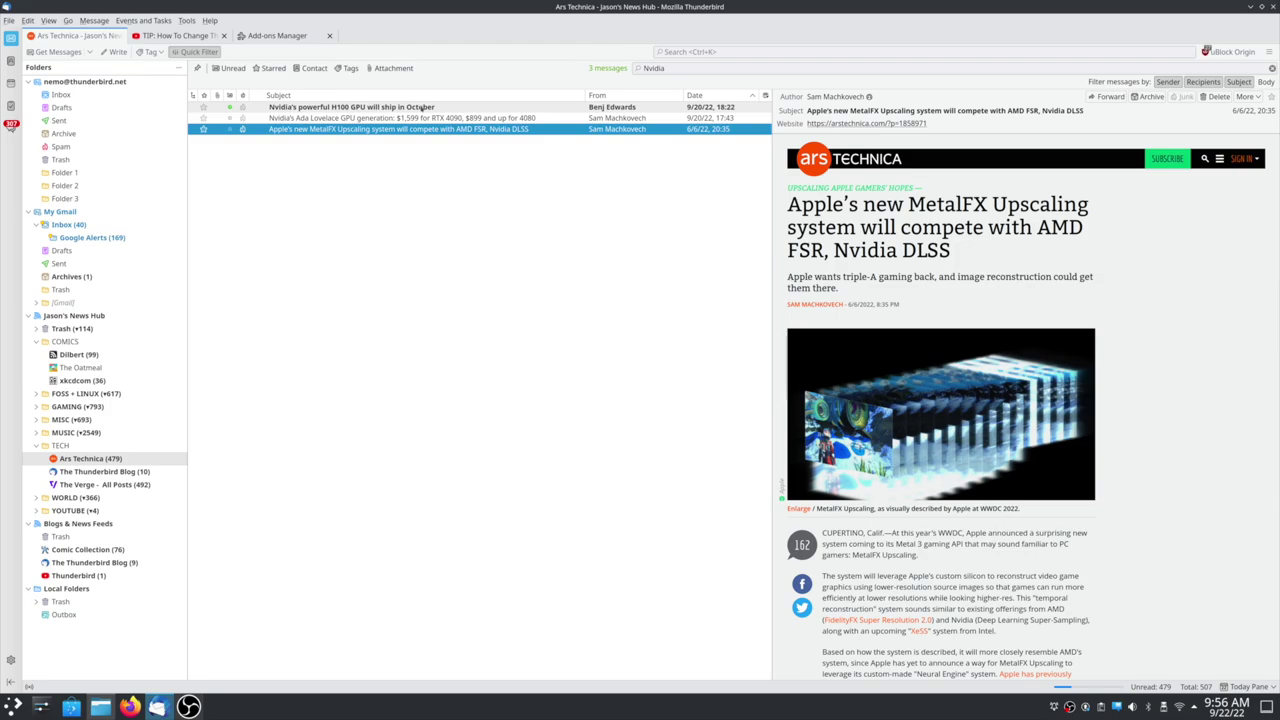
Open the article "Nvidia's Ada Lovelace GPU generation: $1,599 for RTX 4090, $899 and up for 4080" in its own tab and skim through it.
double_click(428, 118)
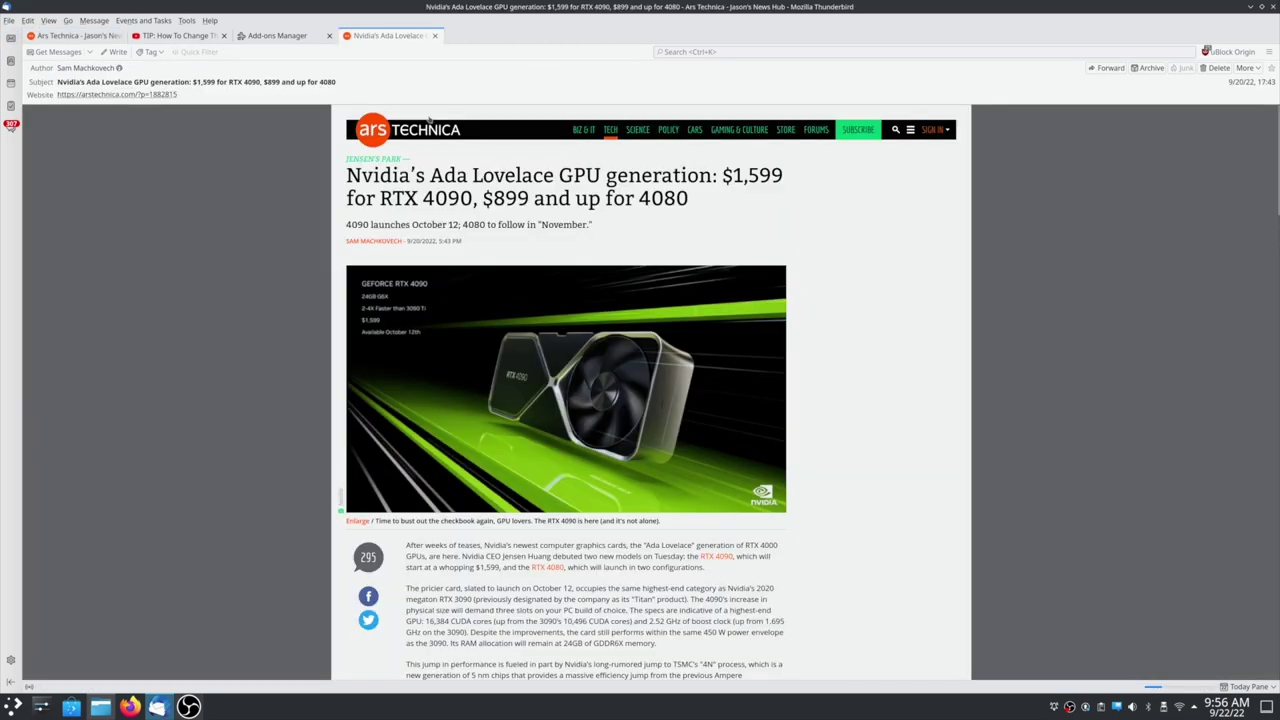
scroll(565, 400, "down", 12)
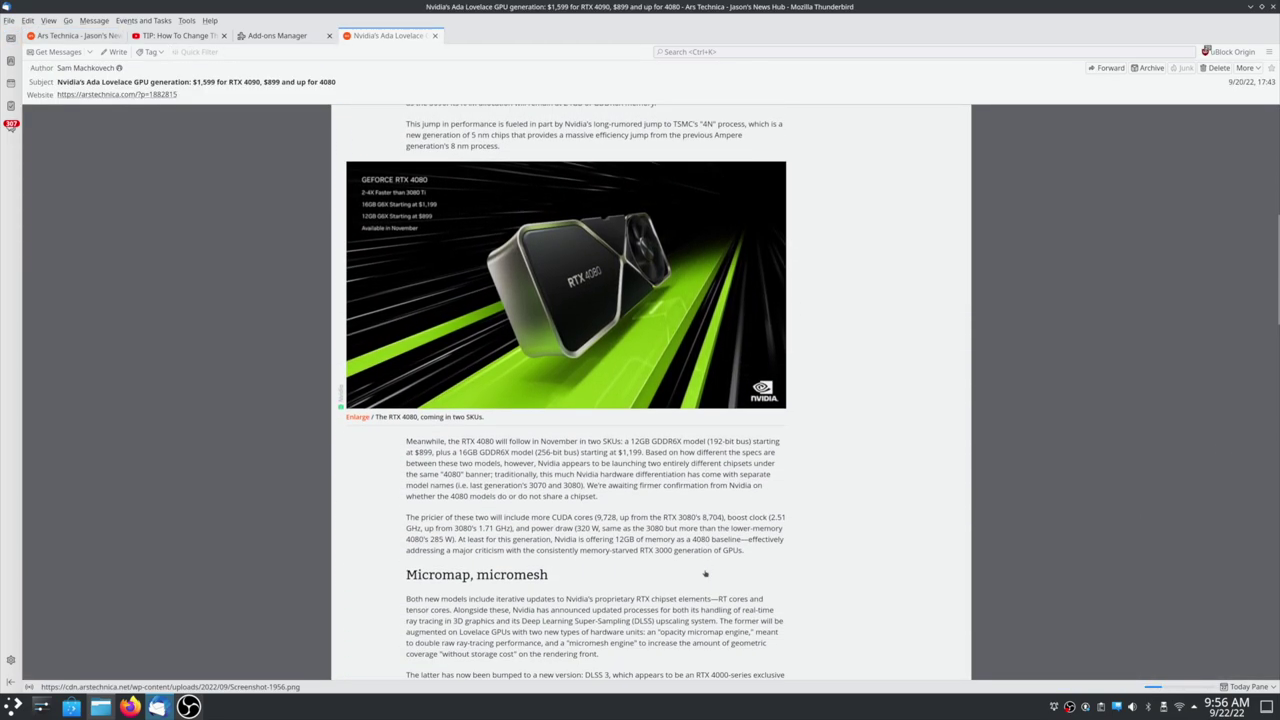
scroll(703, 575, "down", 3)
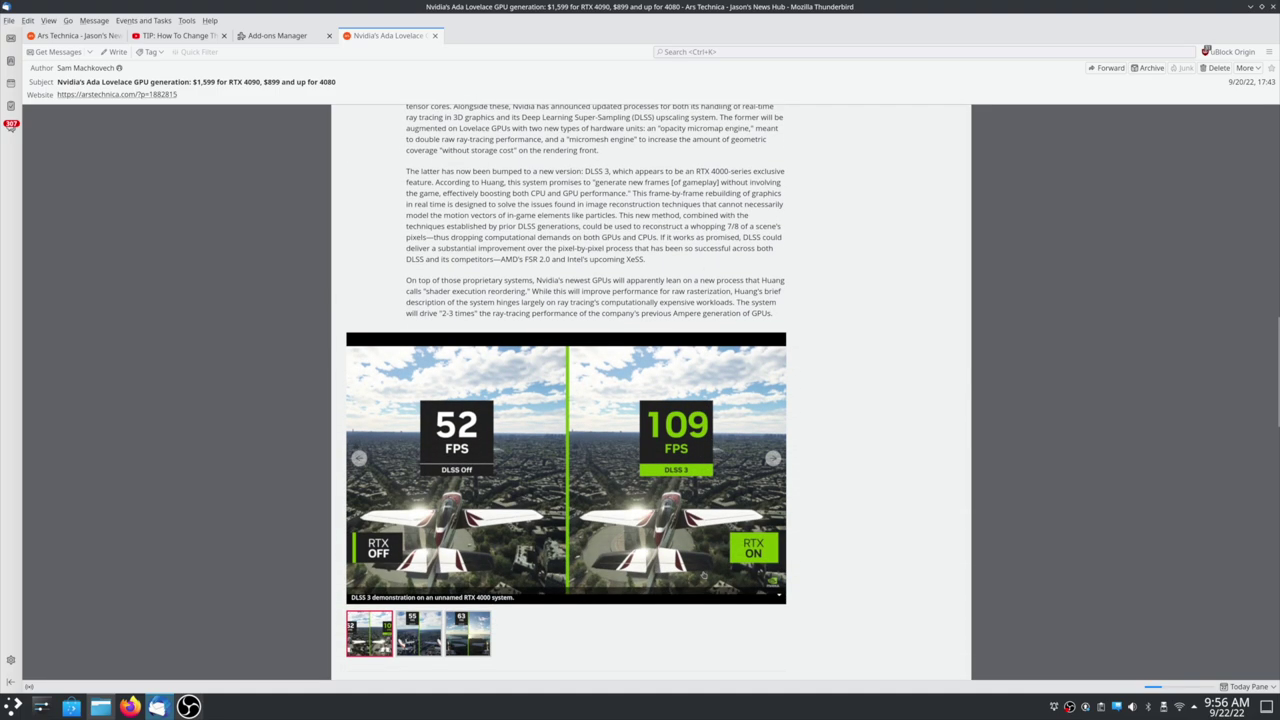
scroll(703, 575, "up", 15)
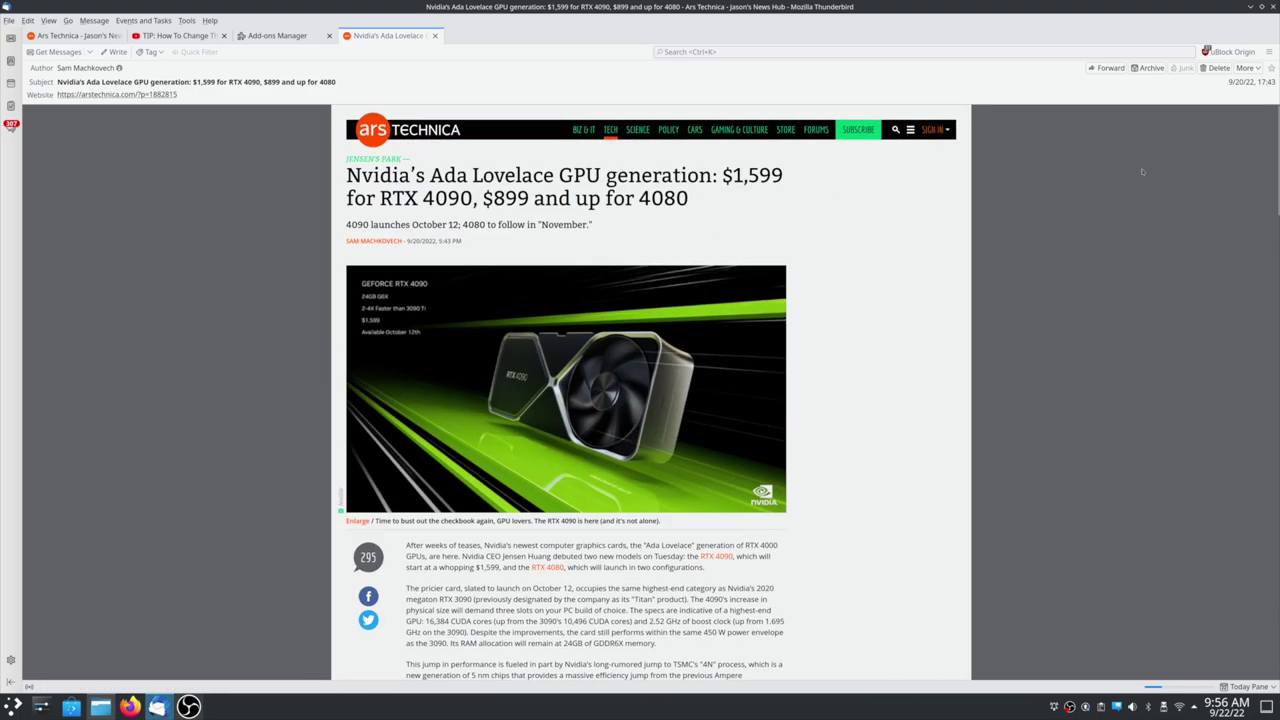
Forward the article to the recipient's e-mail address with the message "Check out this article about Nvidia's new GPUs!" and send it.
left_click(1104, 68)
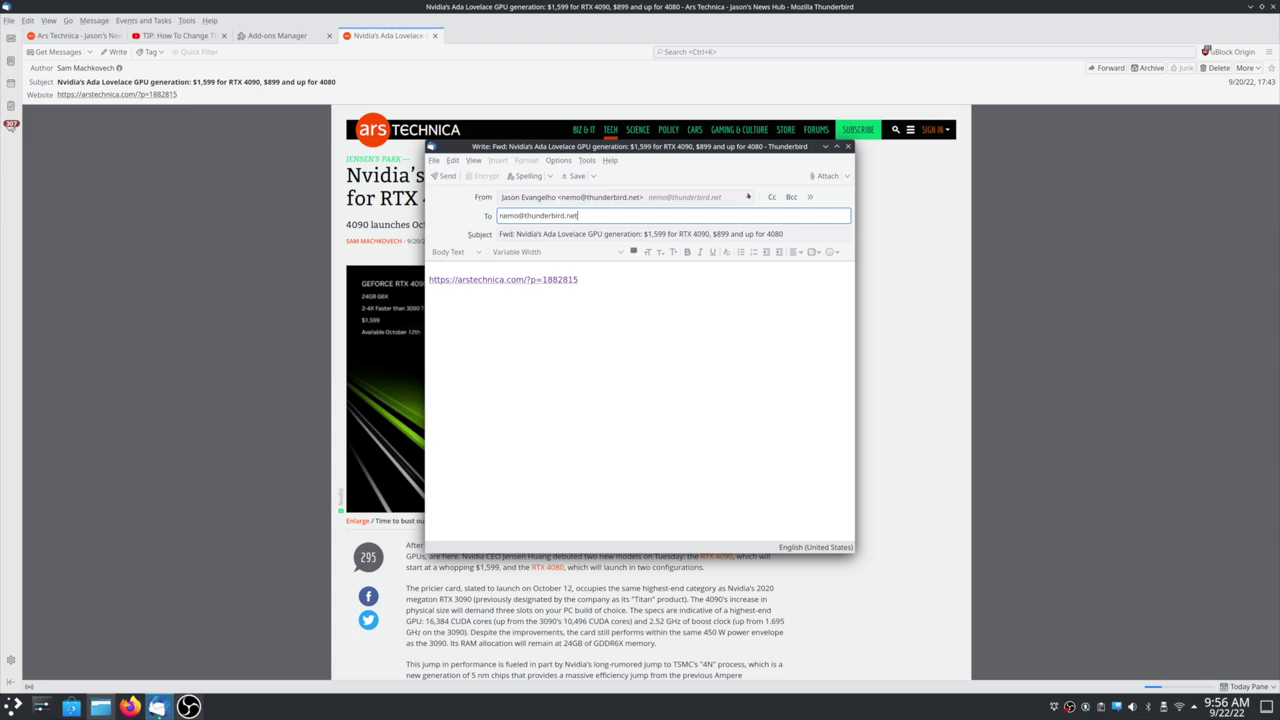
key("Tab")
key("Tab")
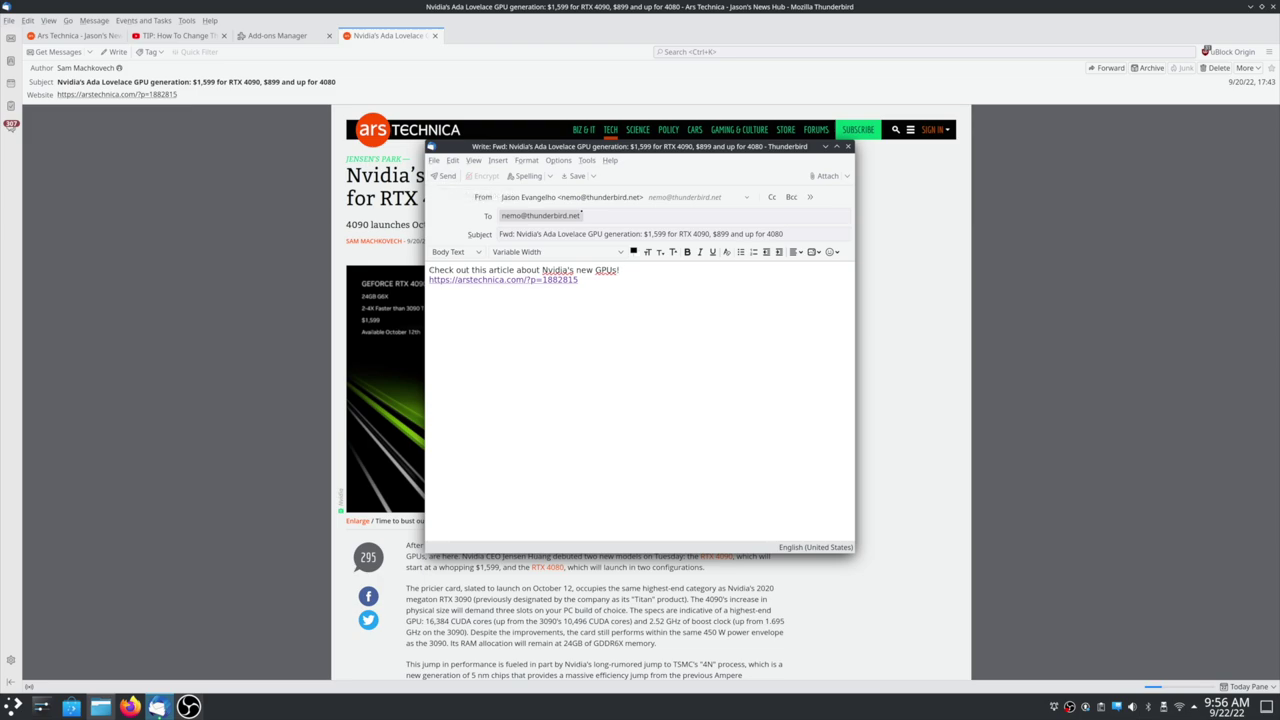
left_click(431, 176)
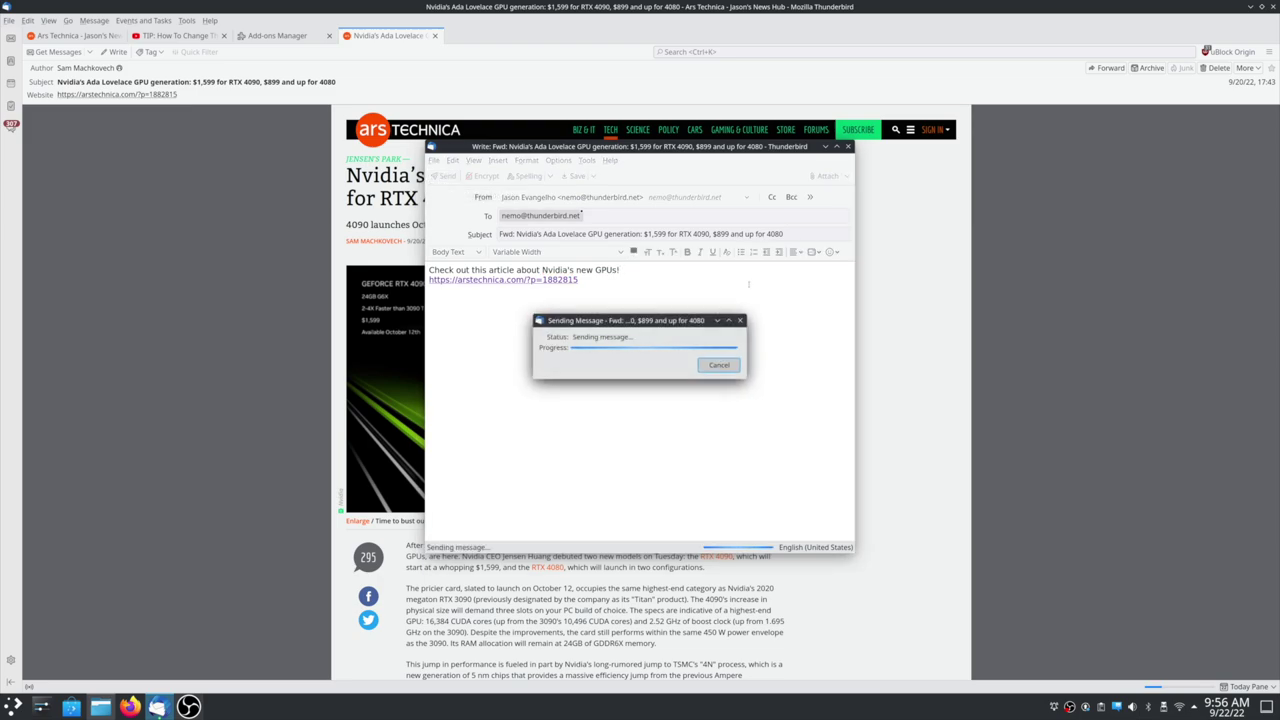